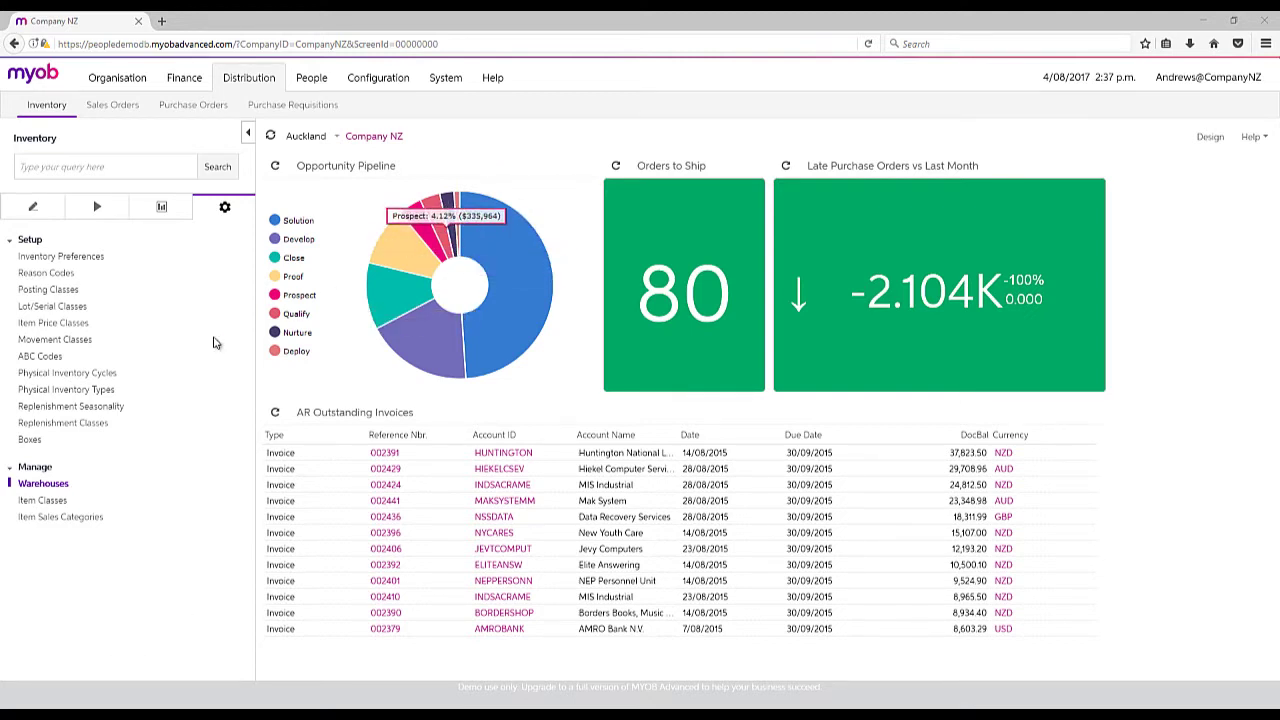
Open the Warehouses screen and look through the selectable warehouse IDs, keeping the AKL warehouse
{"action": "left_click", "coordinate": [44, 484]}
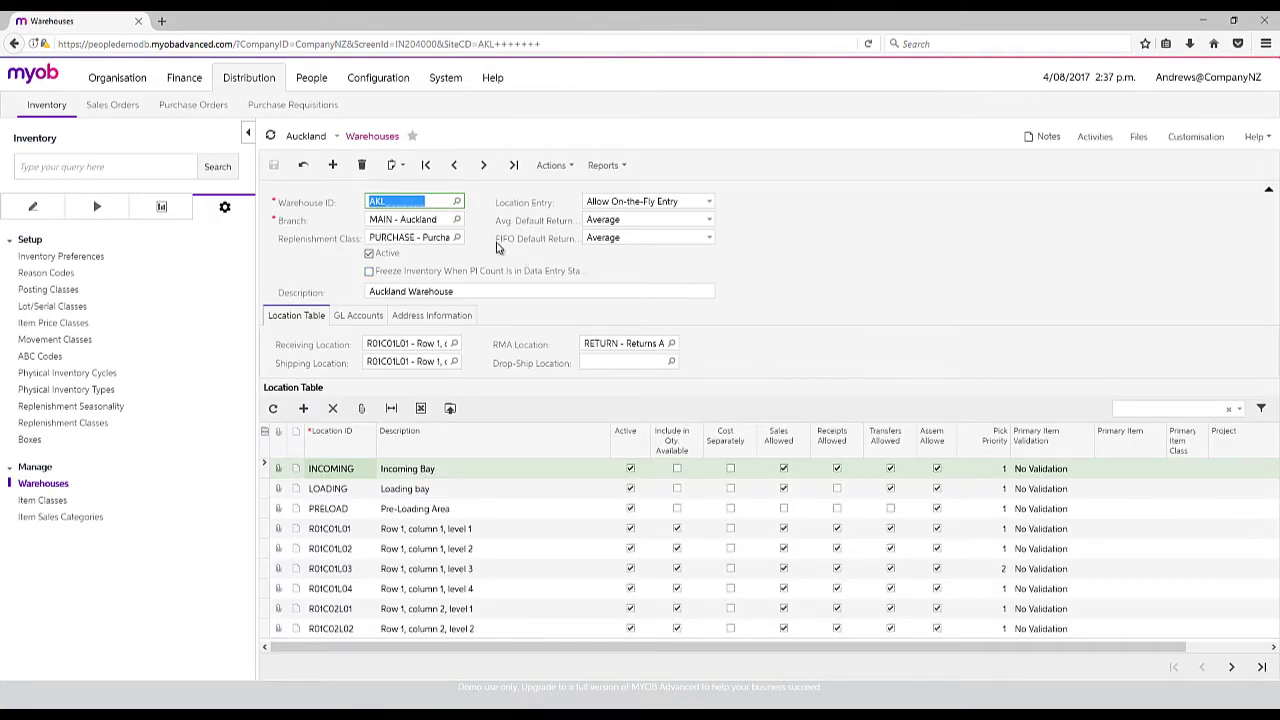
{"action": "left_click", "coordinate": [457, 202]}
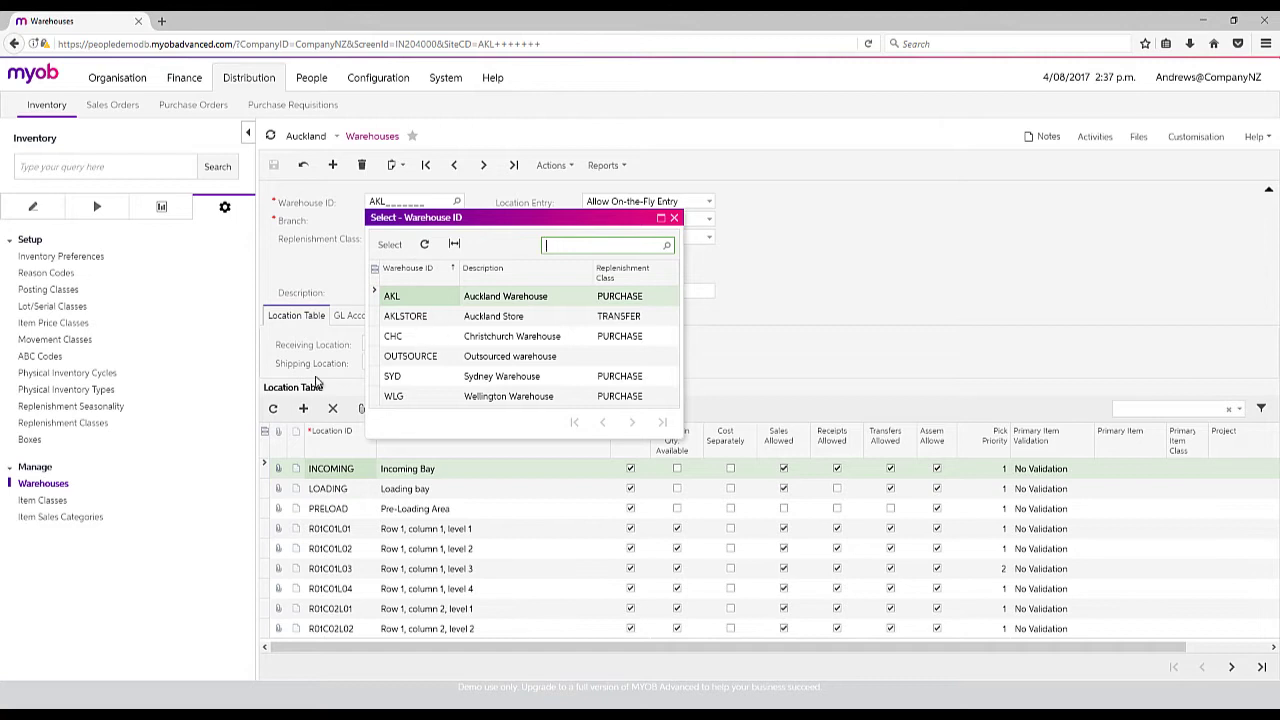
{"action": "key", "text": "Return"}
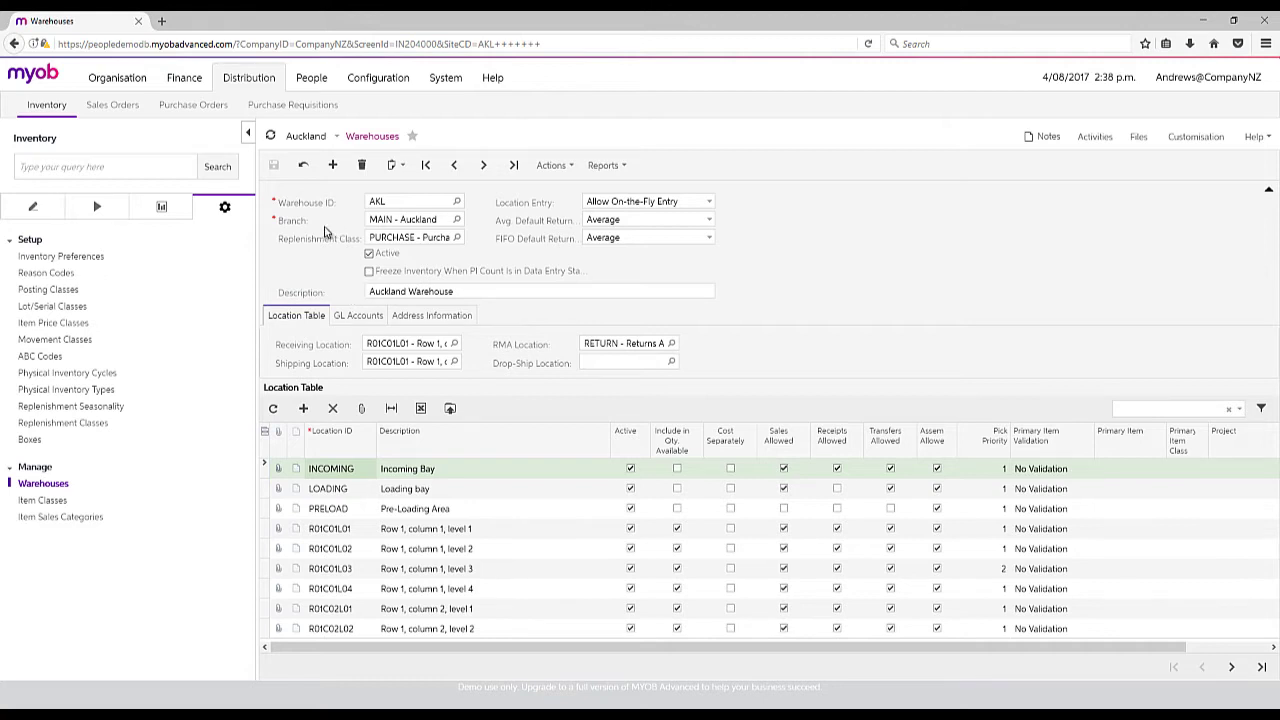
Review the AKL warehouse's GL accounts and its location table, including the LOADING row and the pick priority of R01C01L03
{"action": "left_click", "coordinate": [354, 318]}
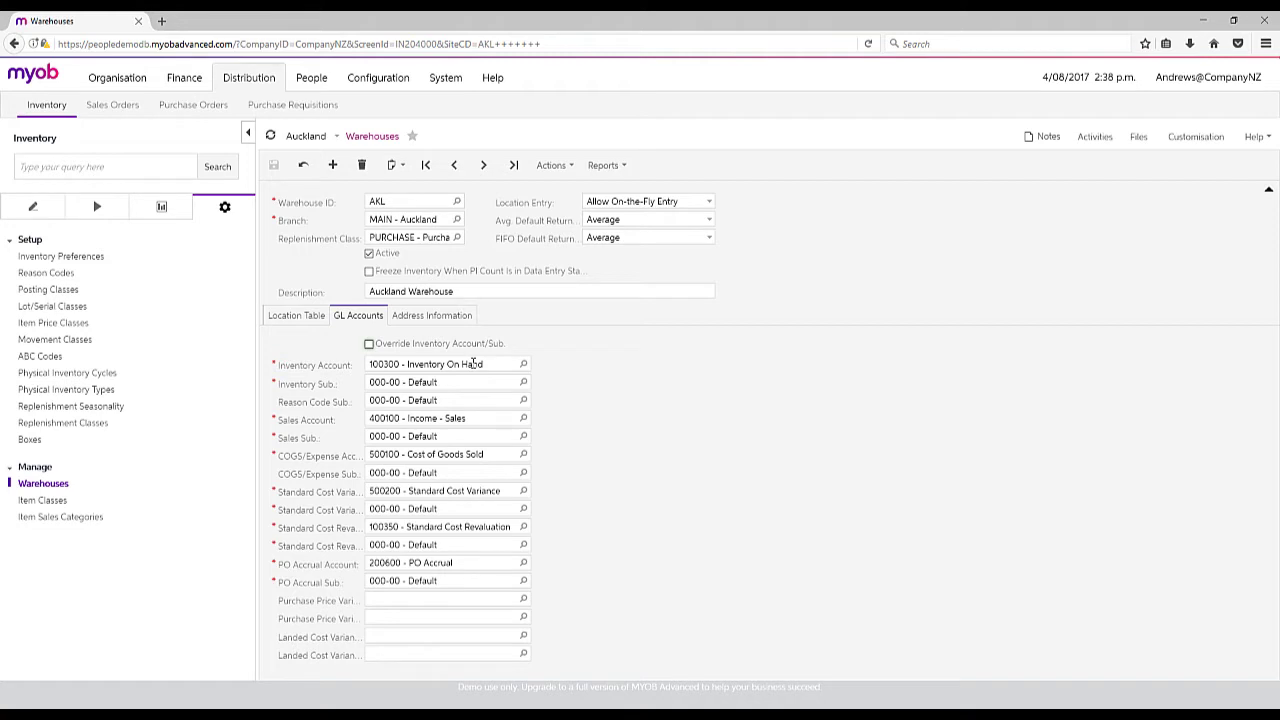
{"action": "left_click", "coordinate": [298, 315]}
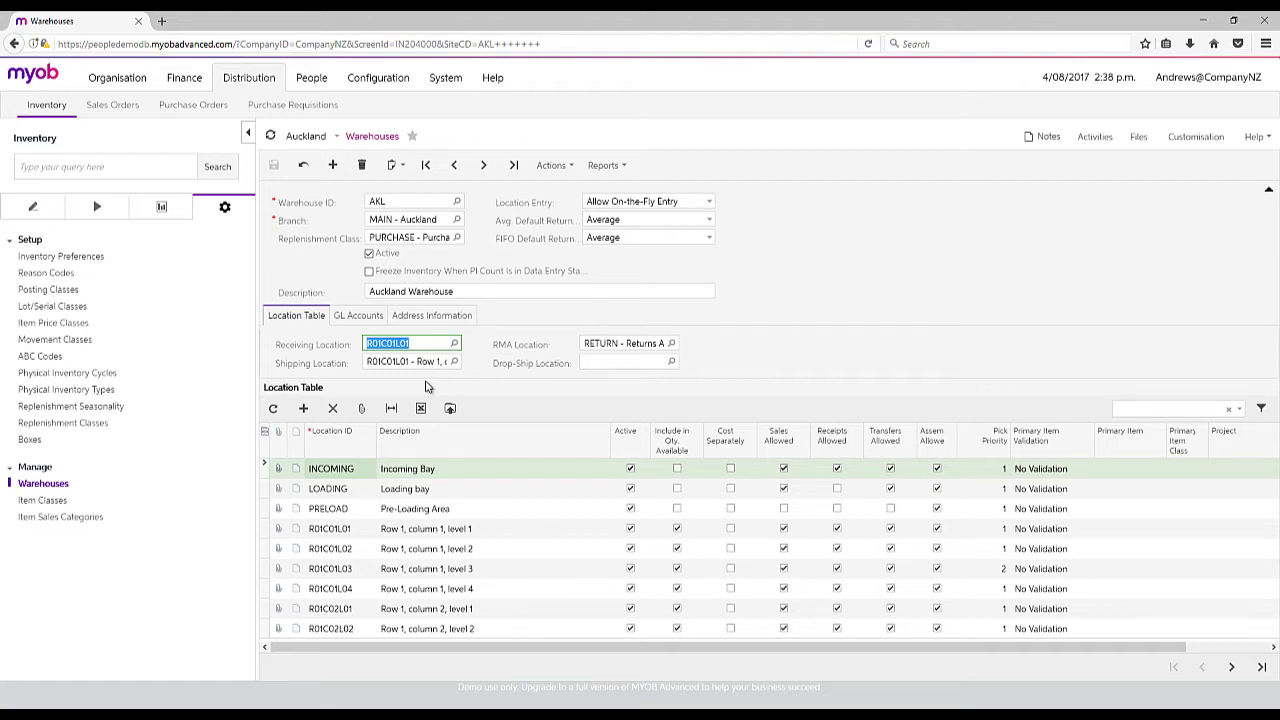
{"action": "left_click", "coordinate": [510, 490]}
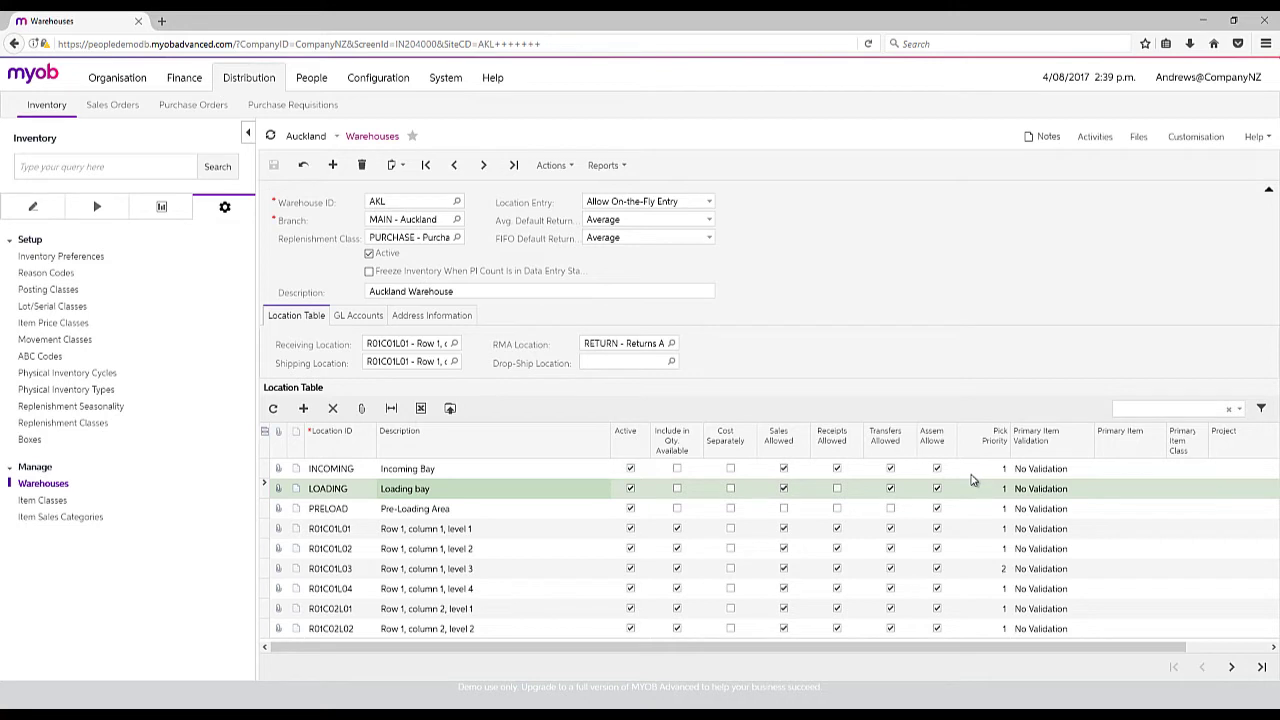
{"action": "left_click", "coordinate": [995, 575]}
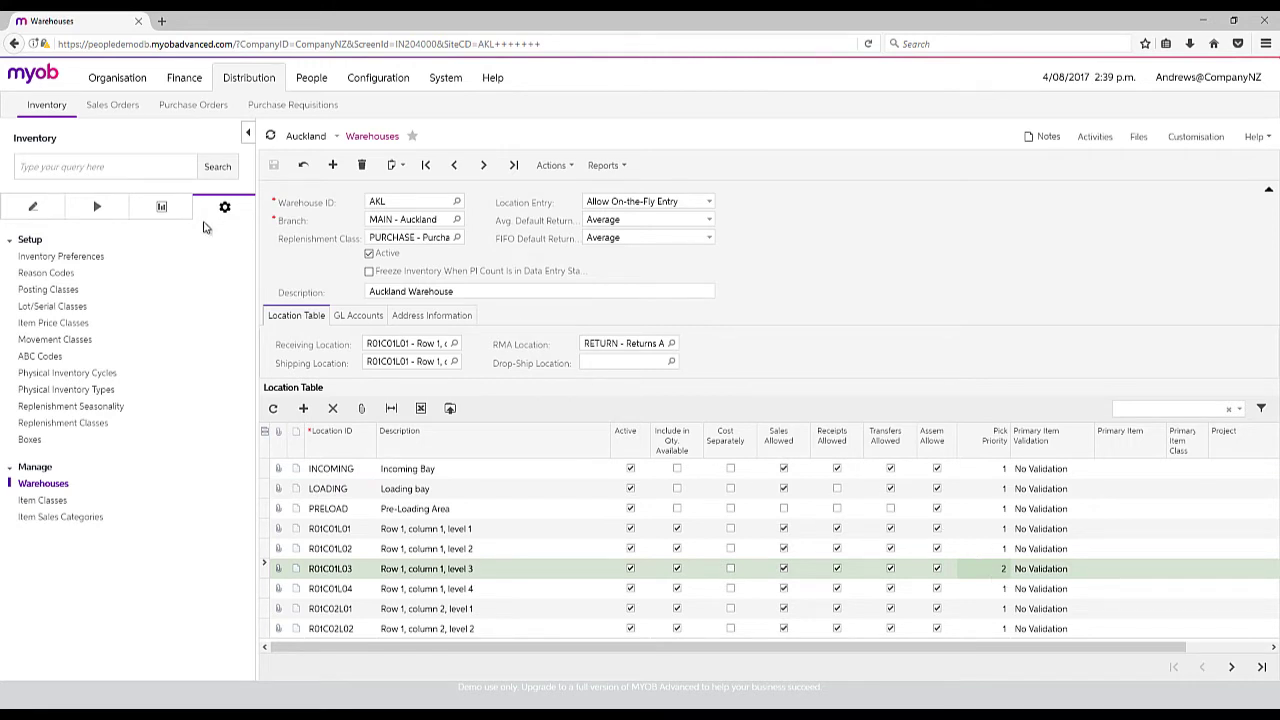
Open the Non-Stock Items screen for inventory and display the first item record
{"action": "left_click", "coordinate": [46, 218]}
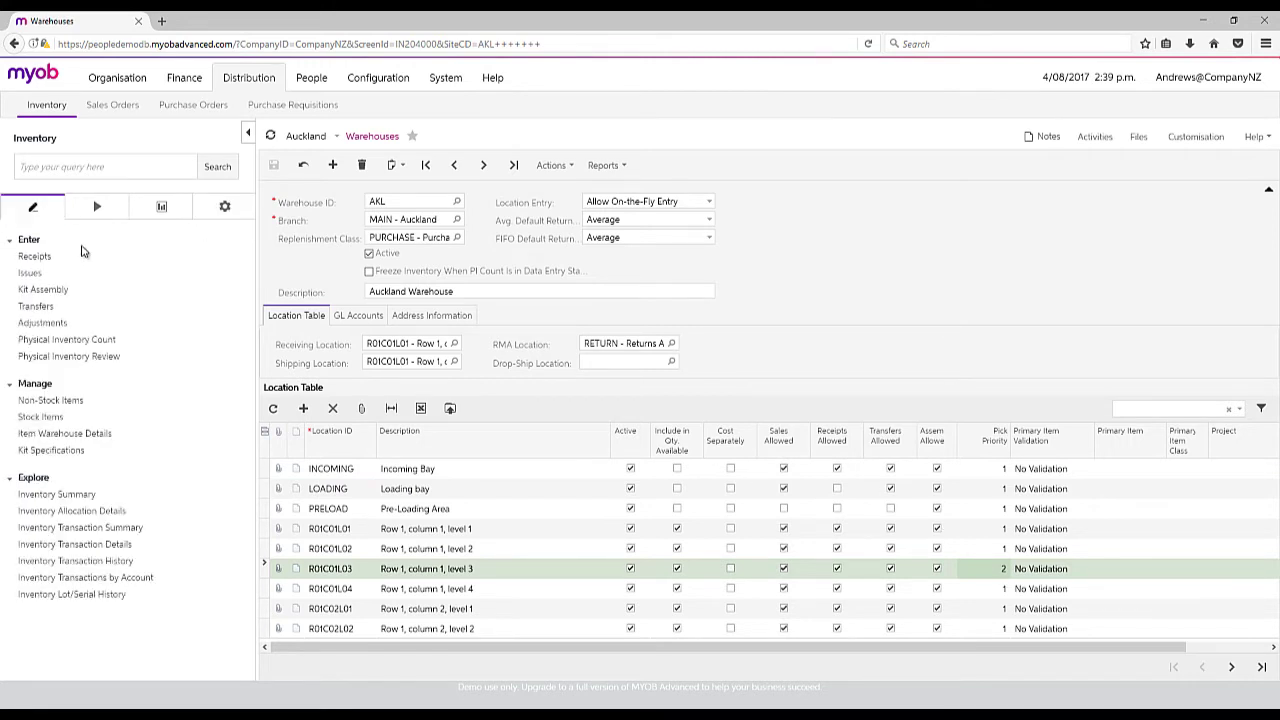
{"action": "left_click", "coordinate": [44, 404]}
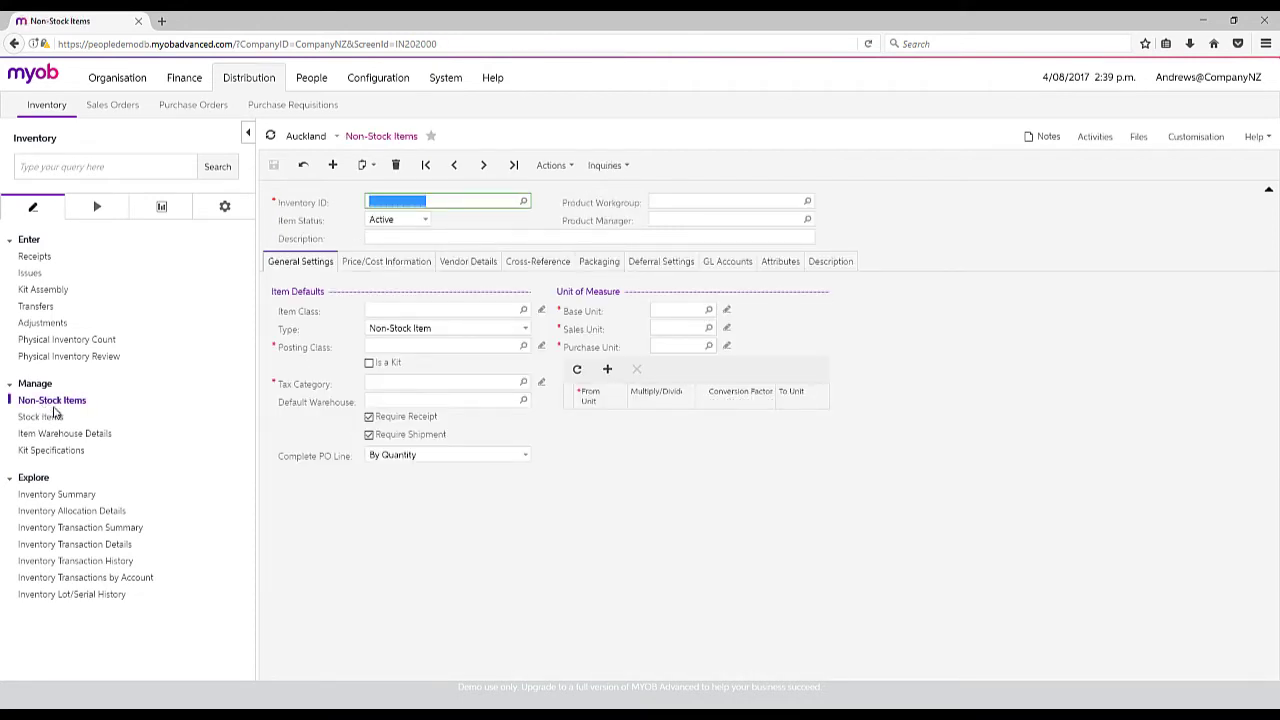
{"action": "left_click", "coordinate": [484, 167]}
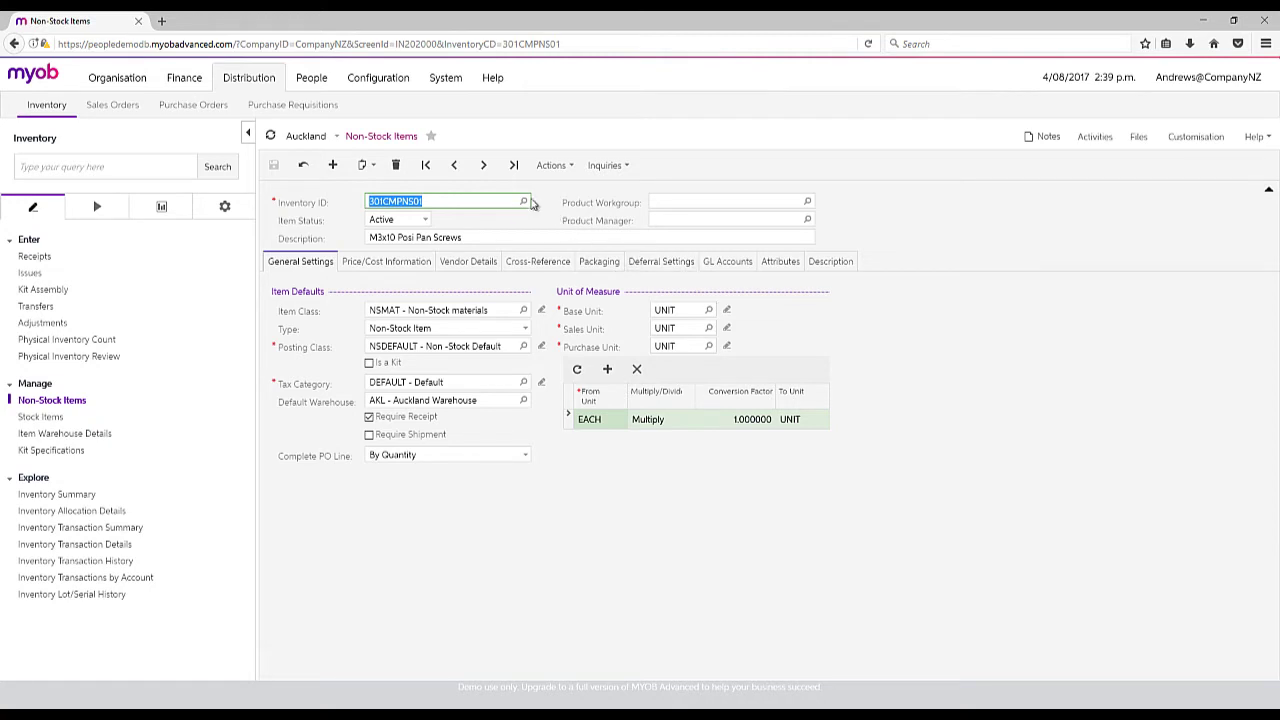
View the non-stock item records for Junior Consultation (JRCONSULT) and Telecom Expense (SO000NS6D3)
{"action": "left_click", "coordinate": [524, 202]}
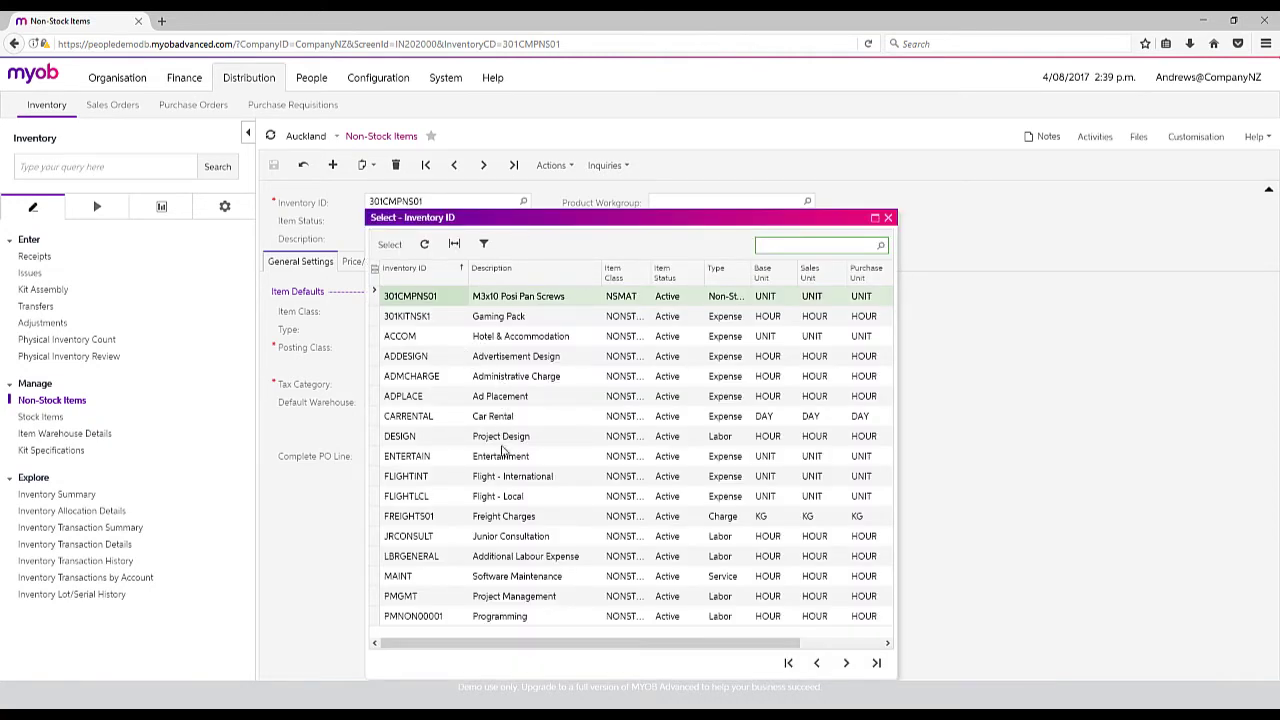
{"action": "left_click", "coordinate": [506, 537]}
{"action": "double_click", "coordinate": [506, 537]}
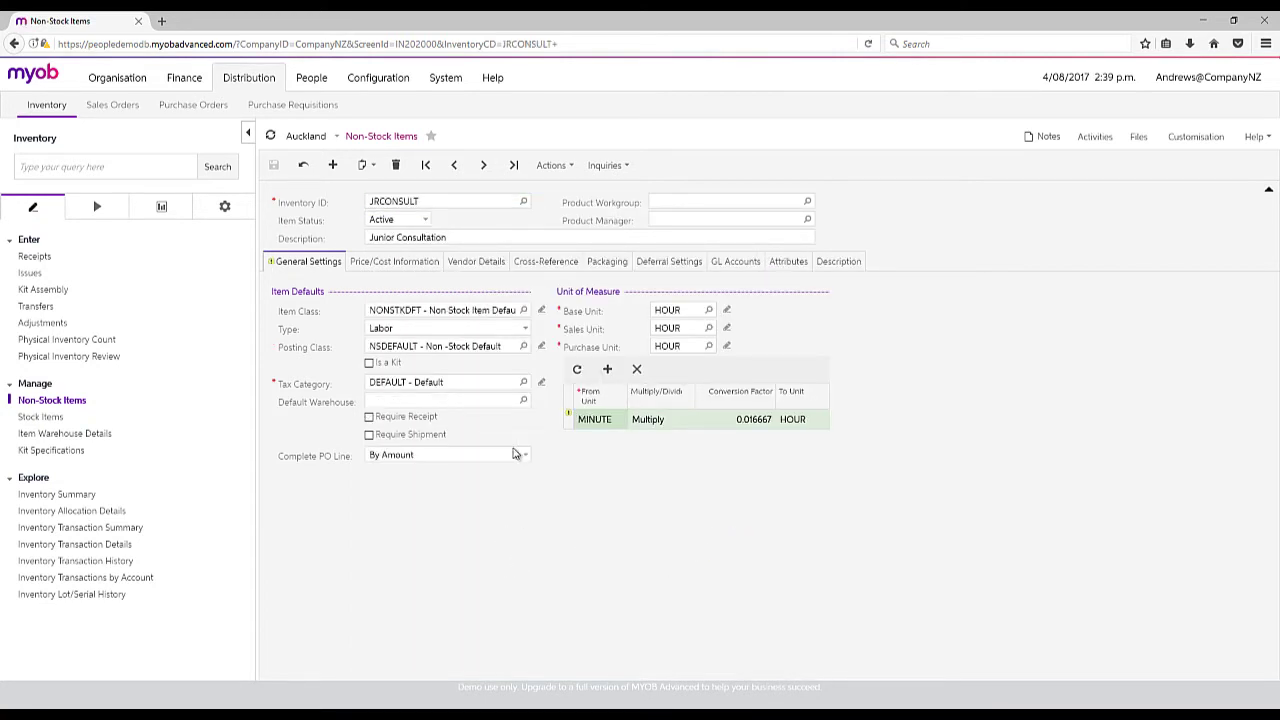
{"action": "left_click", "coordinate": [521, 204]}
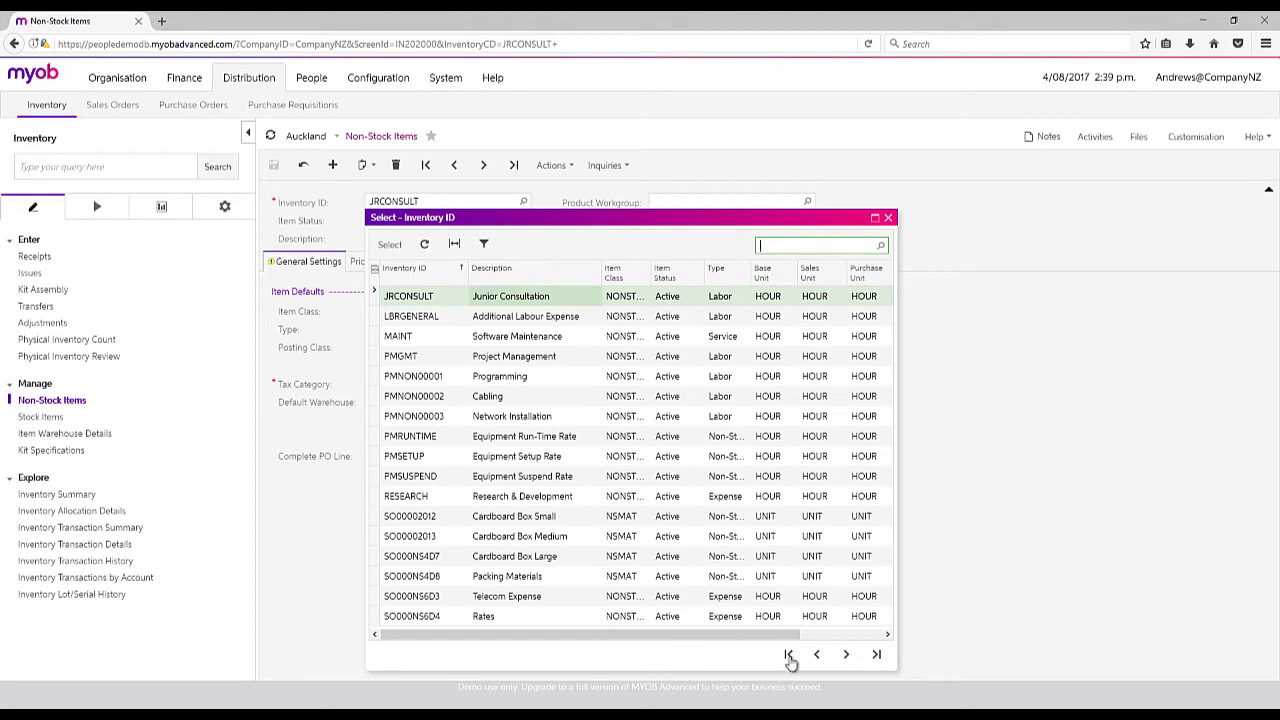
{"action": "double_click", "coordinate": [519, 598]}
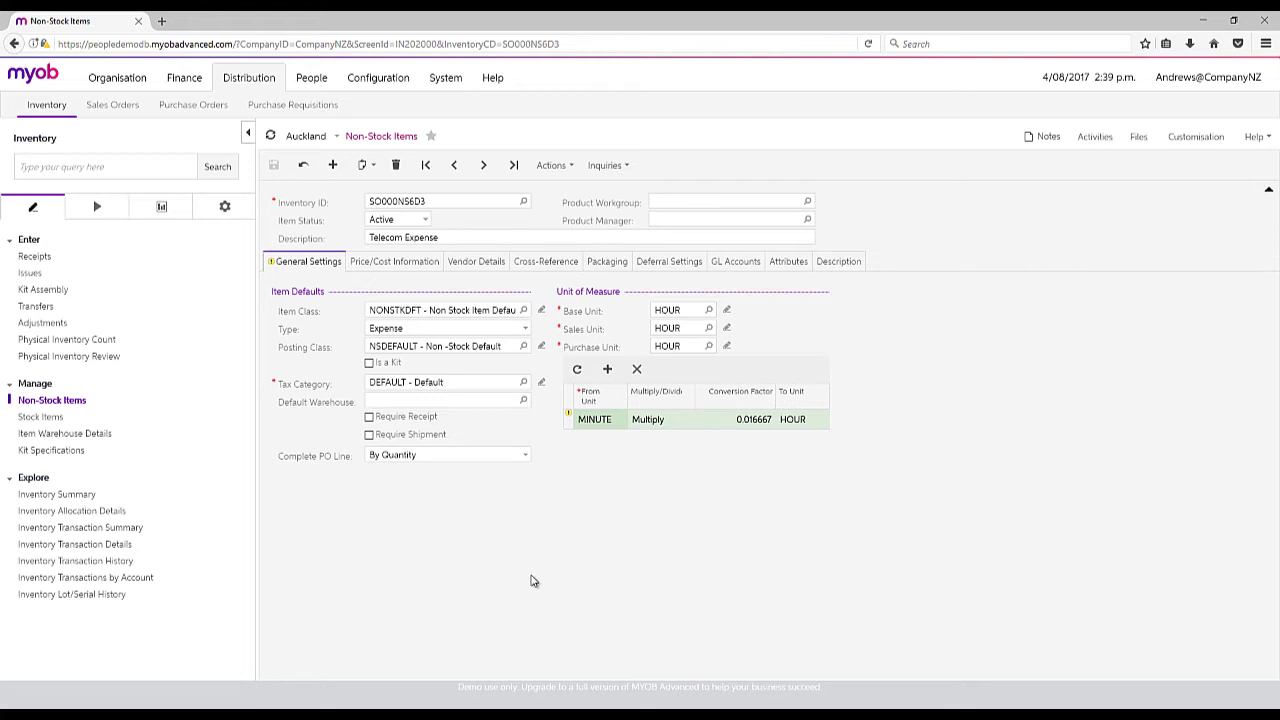
Open the Stock Items screen and look through the item class choices for Optiflex D0100
{"action": "left_click", "coordinate": [41, 417]}
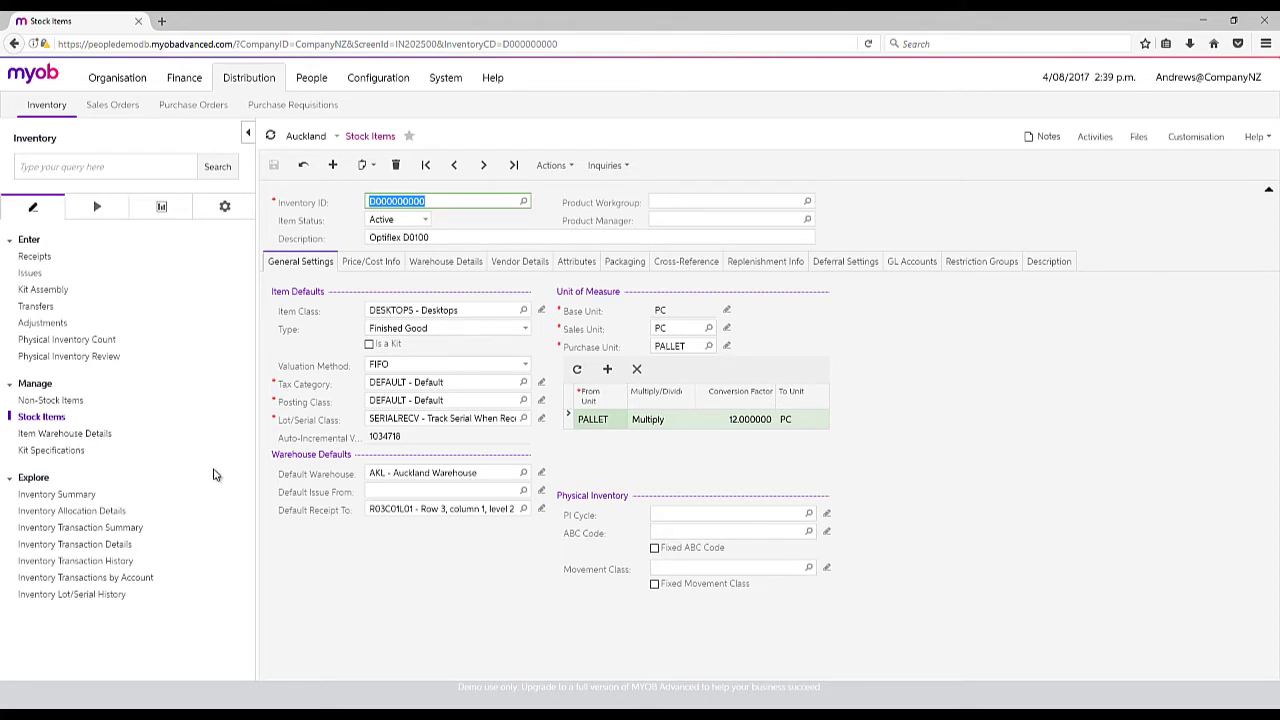
{"action": "left_click", "coordinate": [523, 310]}
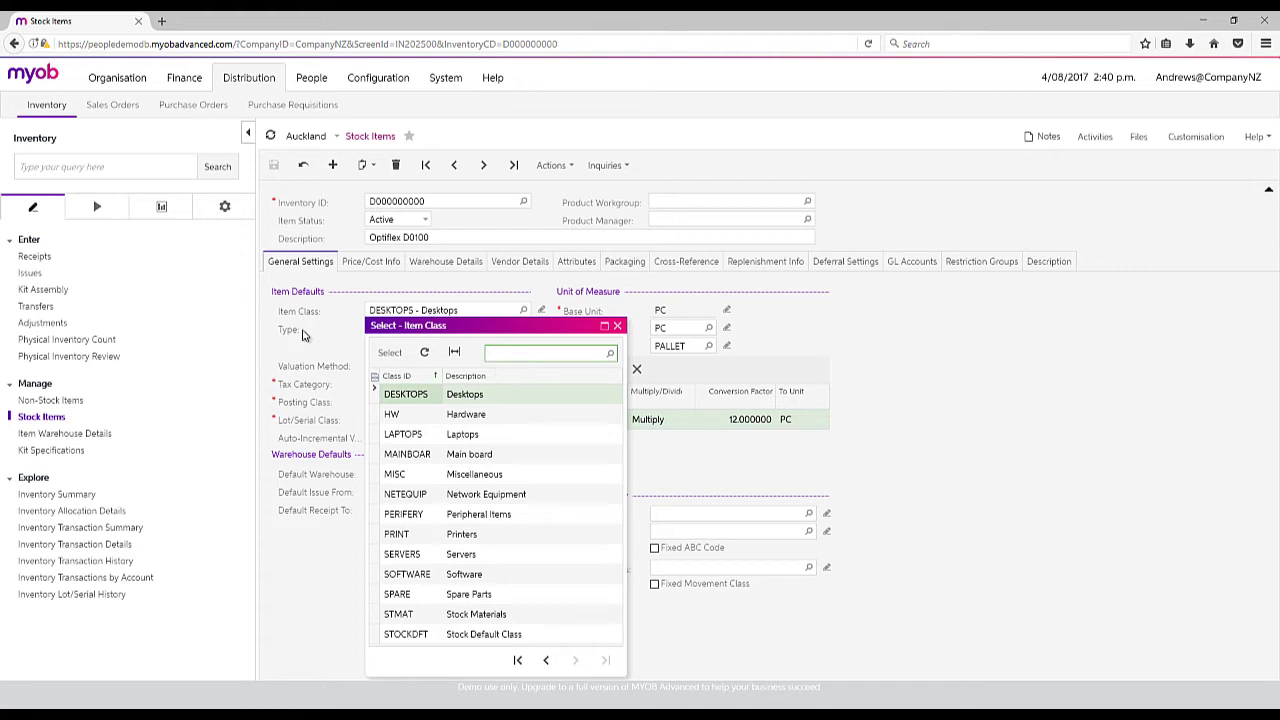
{"action": "left_click", "coordinate": [905, 377]}
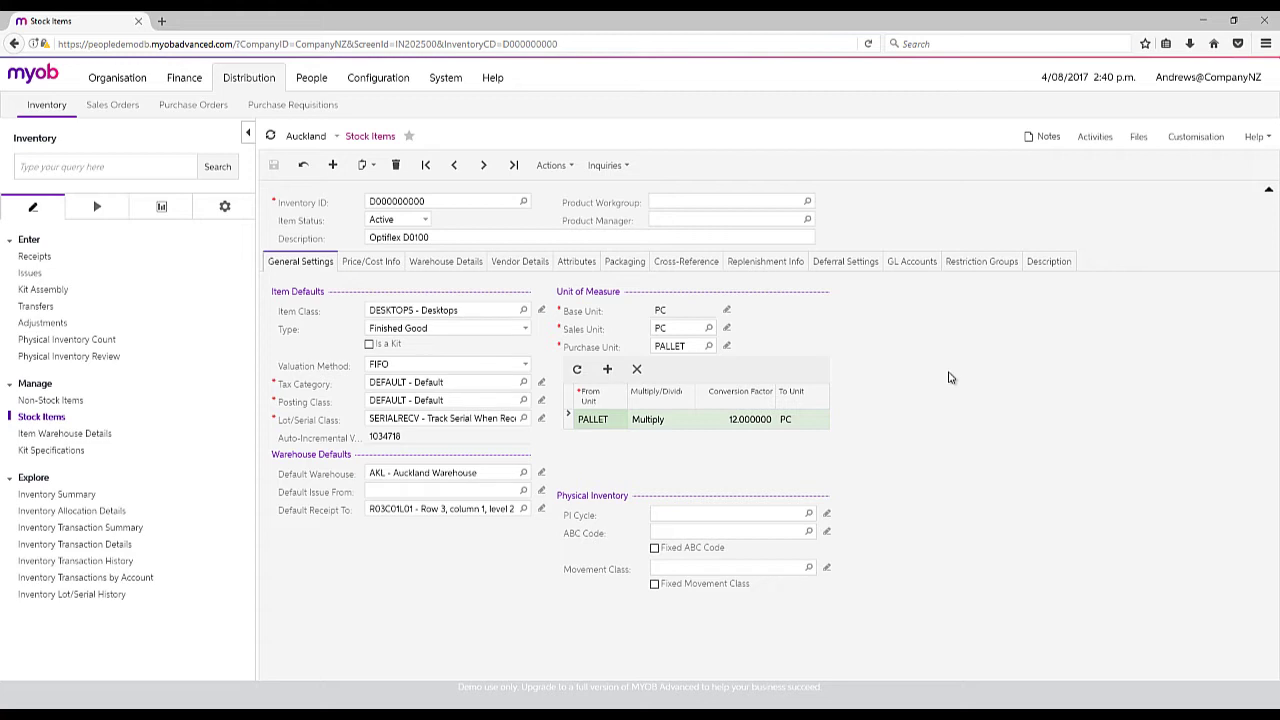
Review the GL accounts of Optiflex D0100 and the valuation method options in its general settings
{"action": "left_click", "coordinate": [911, 263]}
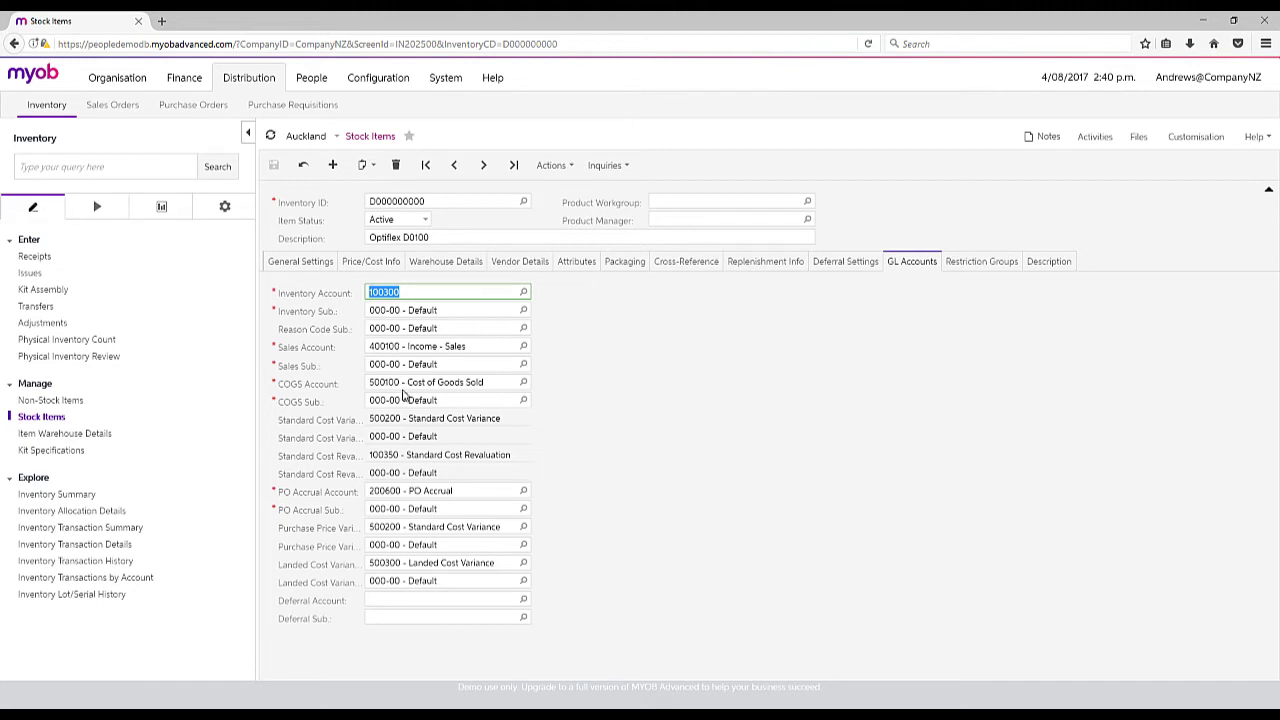
{"action": "left_click", "coordinate": [295, 264]}
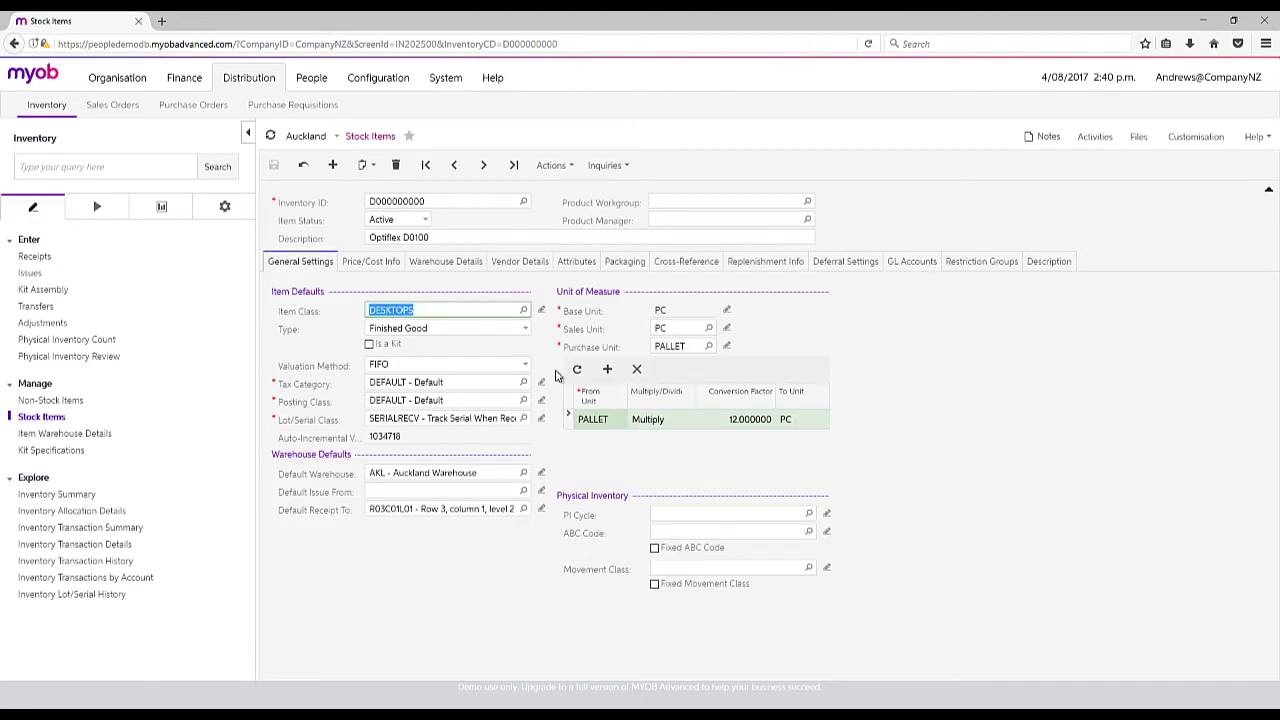
{"action": "left_click", "coordinate": [427, 365]}
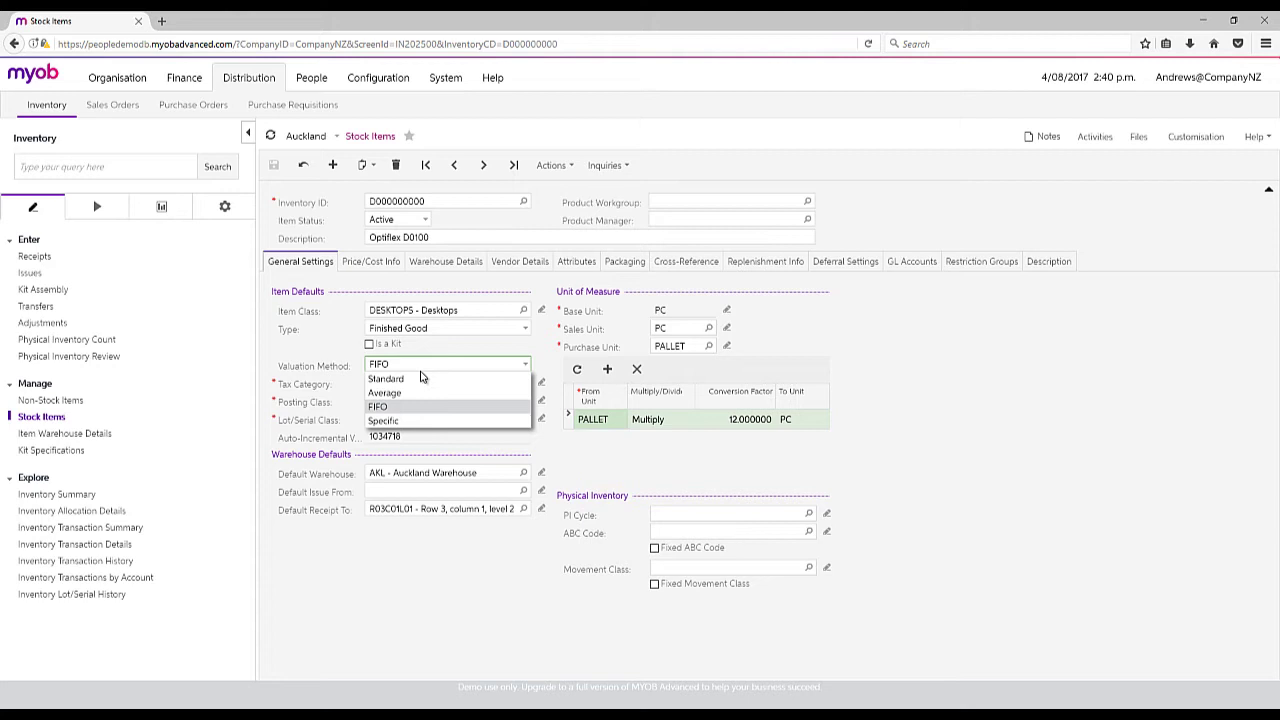
{"action": "left_click", "coordinate": [978, 385]}
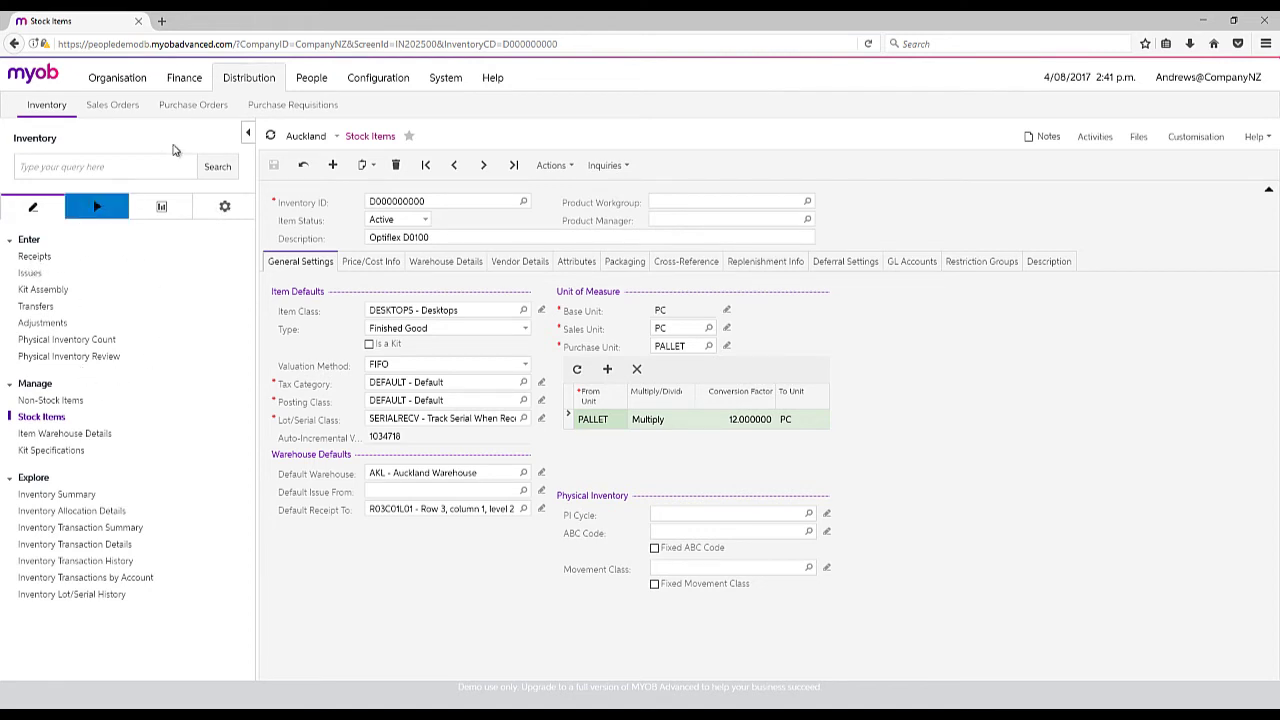
Open the Create Purchase Orders process screen in the Purchase Orders area
{"action": "left_click", "coordinate": [182, 106]}
{"action": "left_click", "coordinate": [22, 257]}
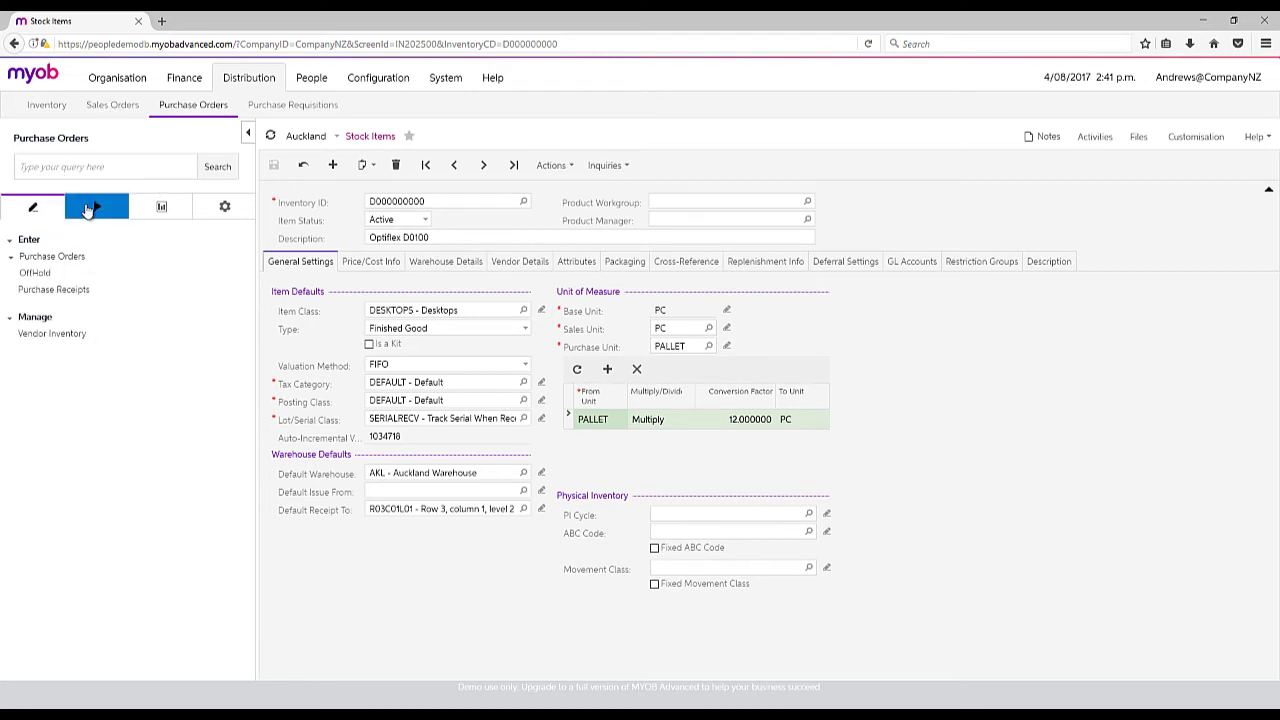
{"action": "left_click", "coordinate": [92, 208]}
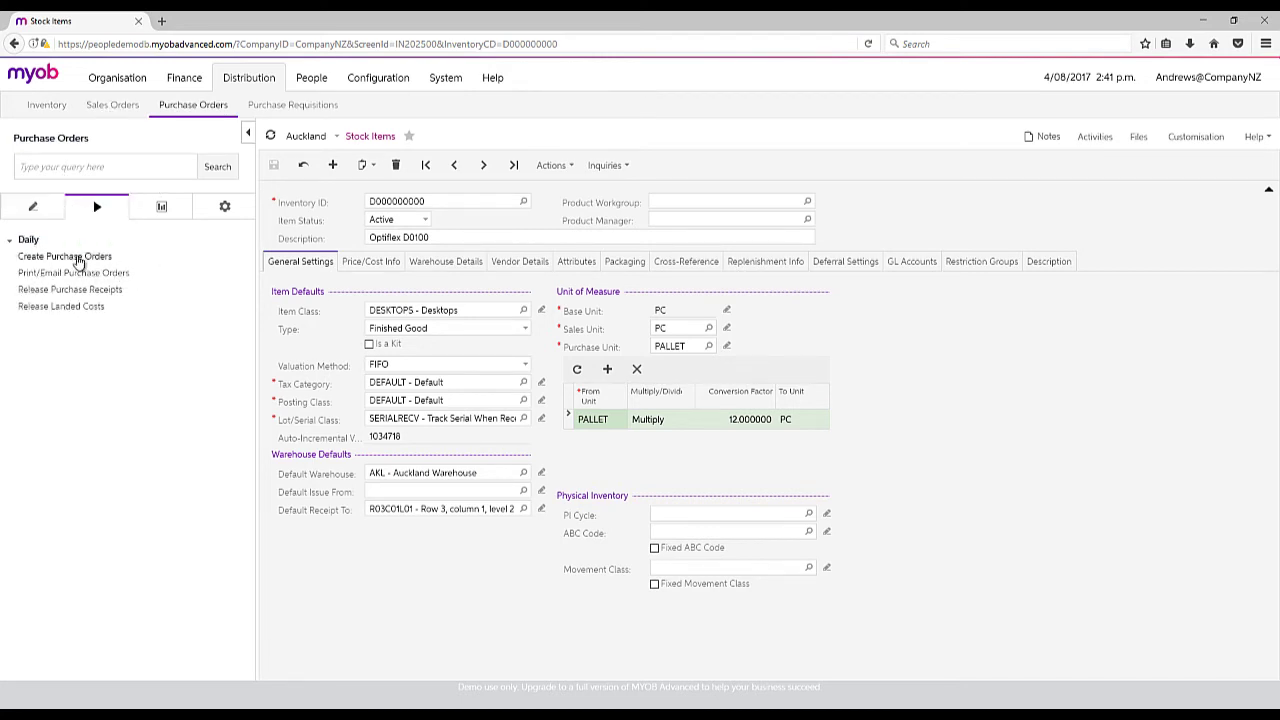
{"action": "left_click", "coordinate": [79, 257]}
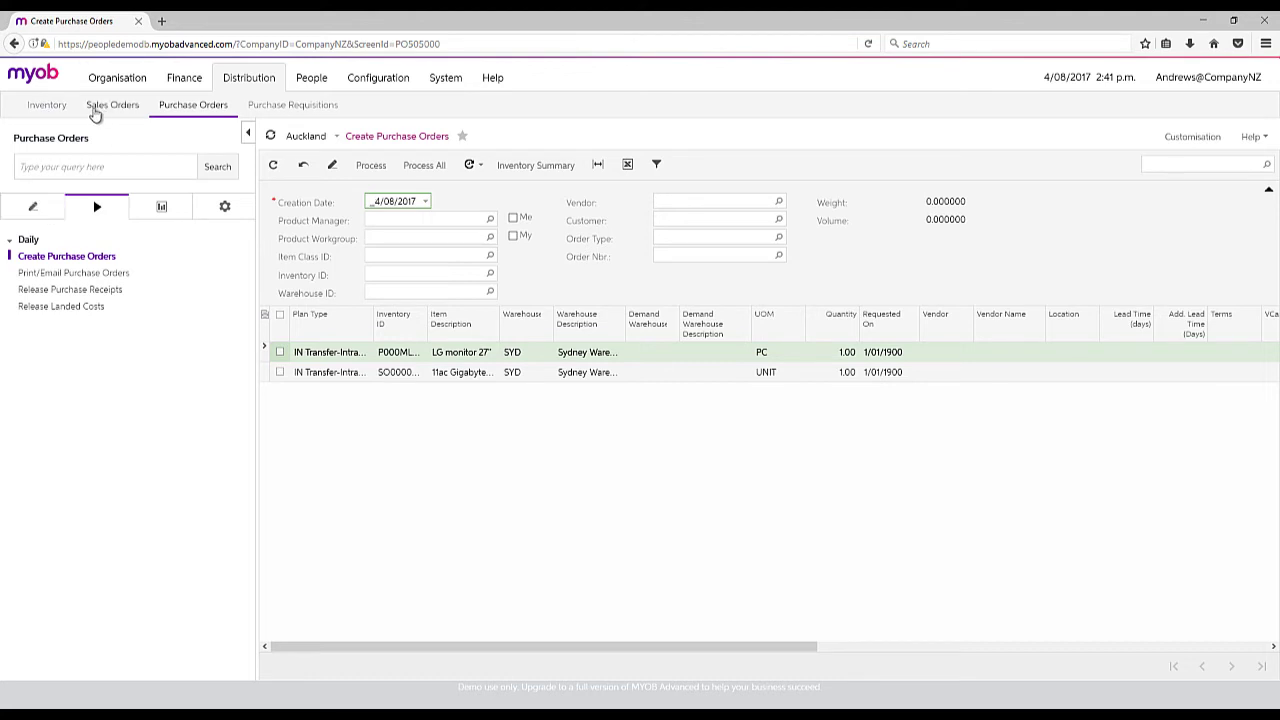
Return to the inventory stock item Optiflex D0100 and view its replenishment parameters
{"action": "left_click", "coordinate": [60, 107]}
{"action": "left_click", "coordinate": [97, 208]}
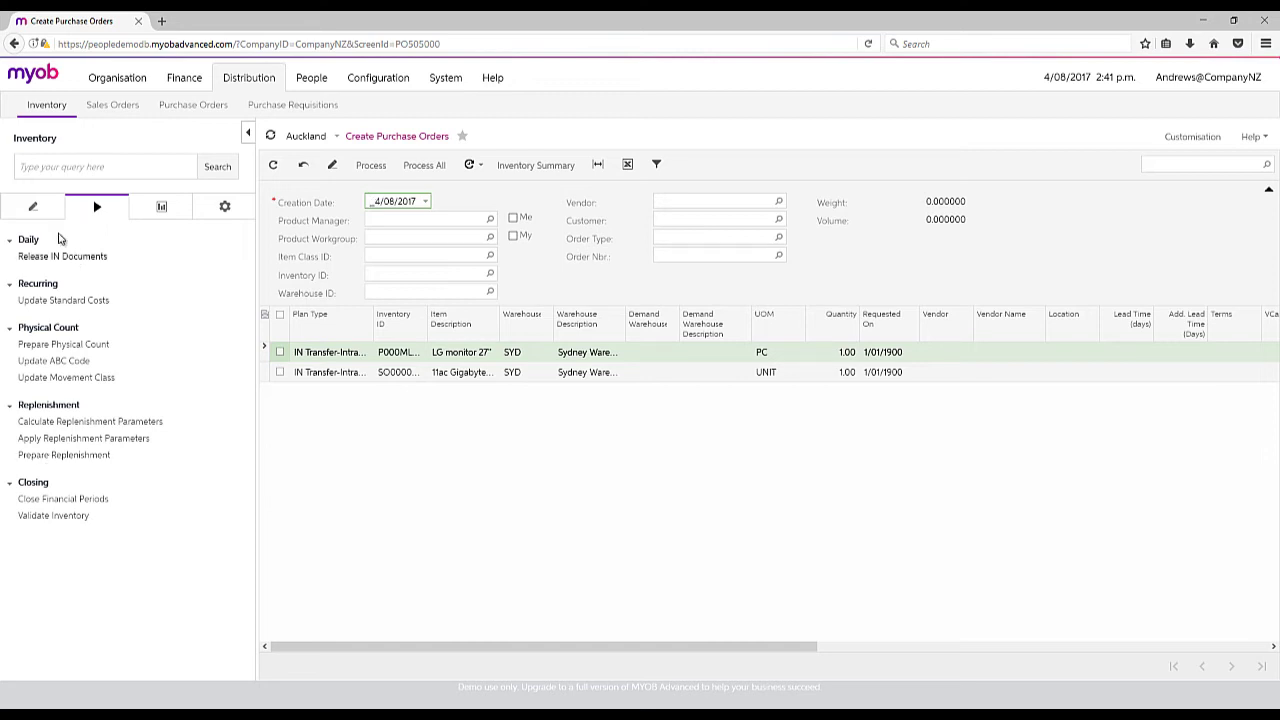
{"action": "left_click", "coordinate": [33, 207]}
{"action": "left_click", "coordinate": [42, 417]}
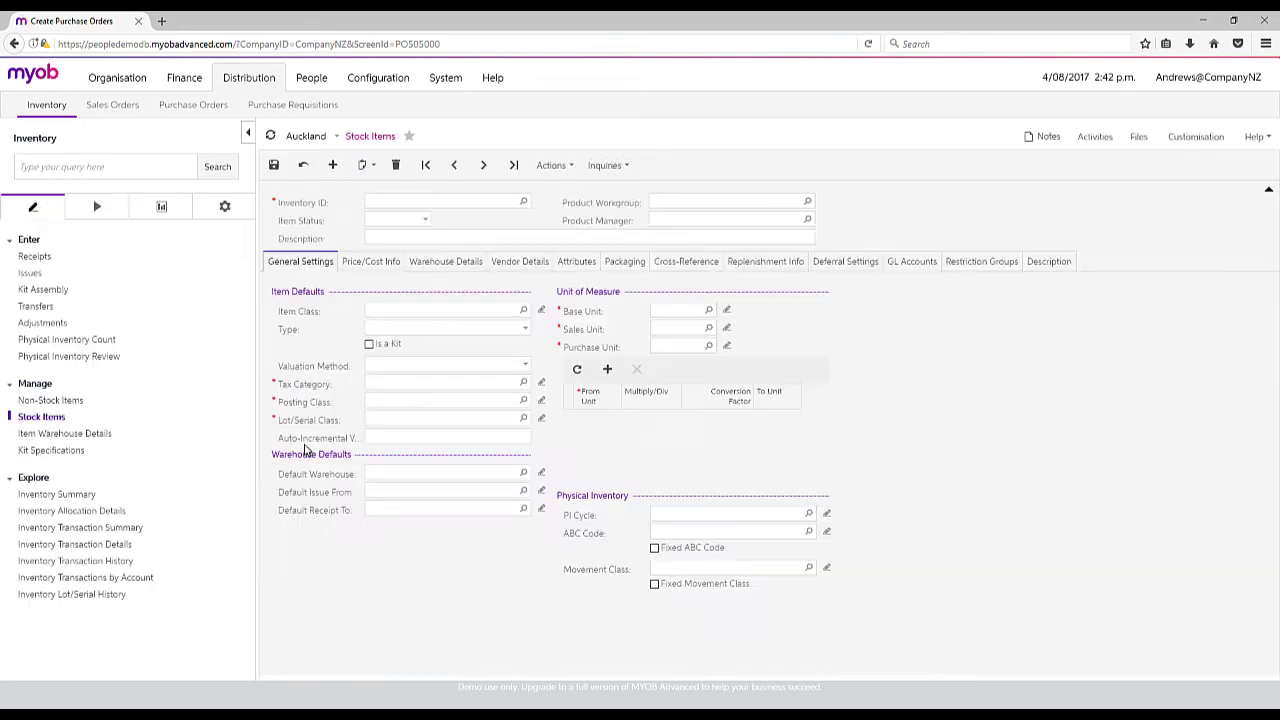
{"action": "left_click", "coordinate": [792, 268]}
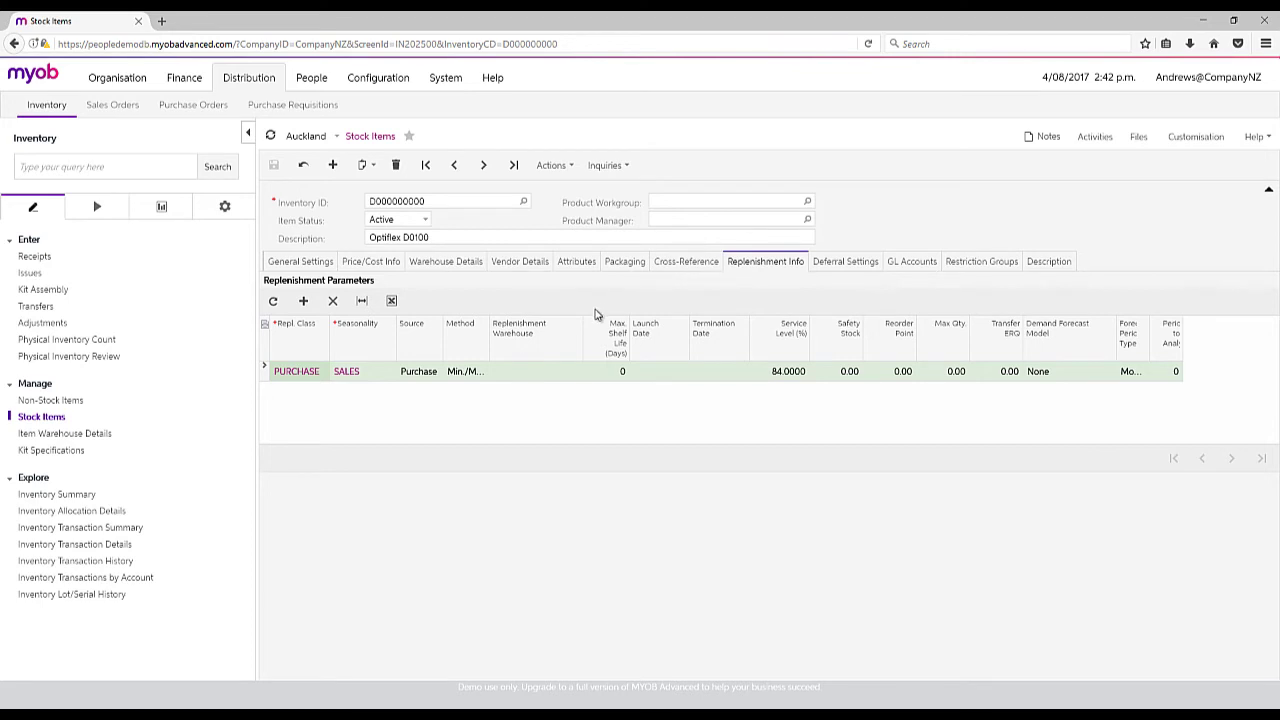
Check the vendor details of Optiflex D0100 and look through the replenishment class choices for its PURCHASE row
{"action": "left_click", "coordinate": [530, 263]}
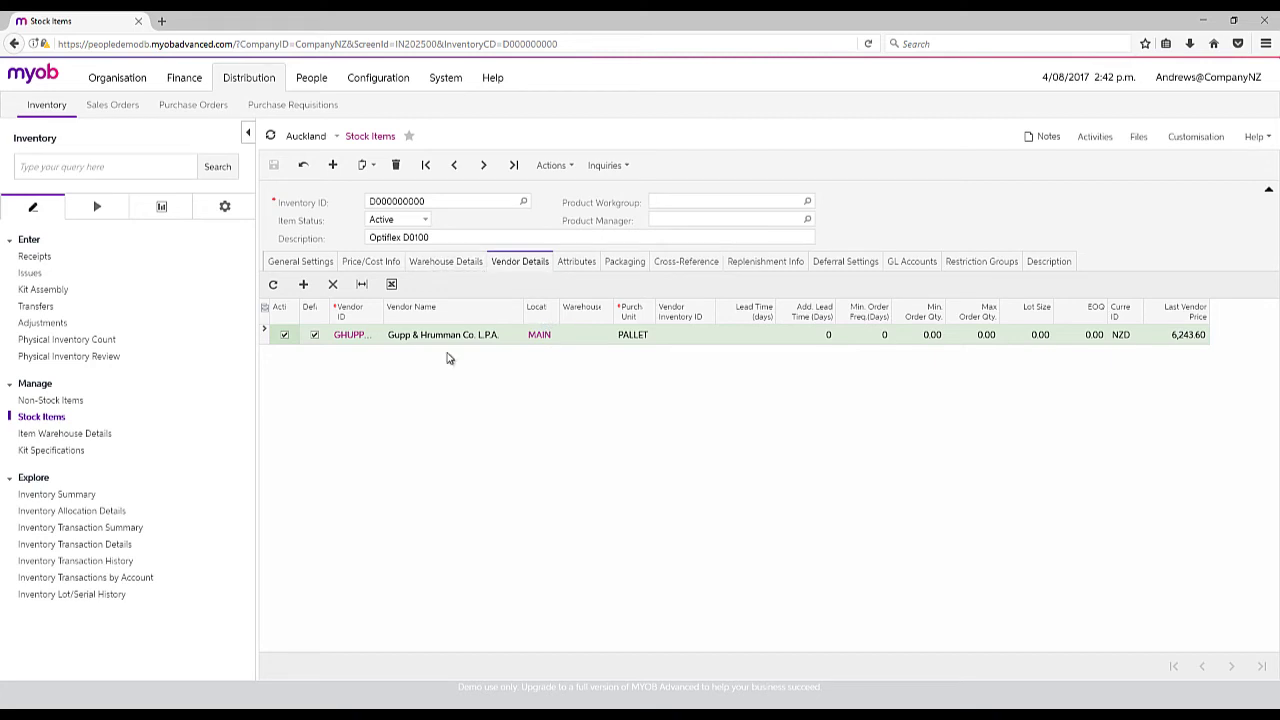
{"action": "left_click", "coordinate": [790, 262]}
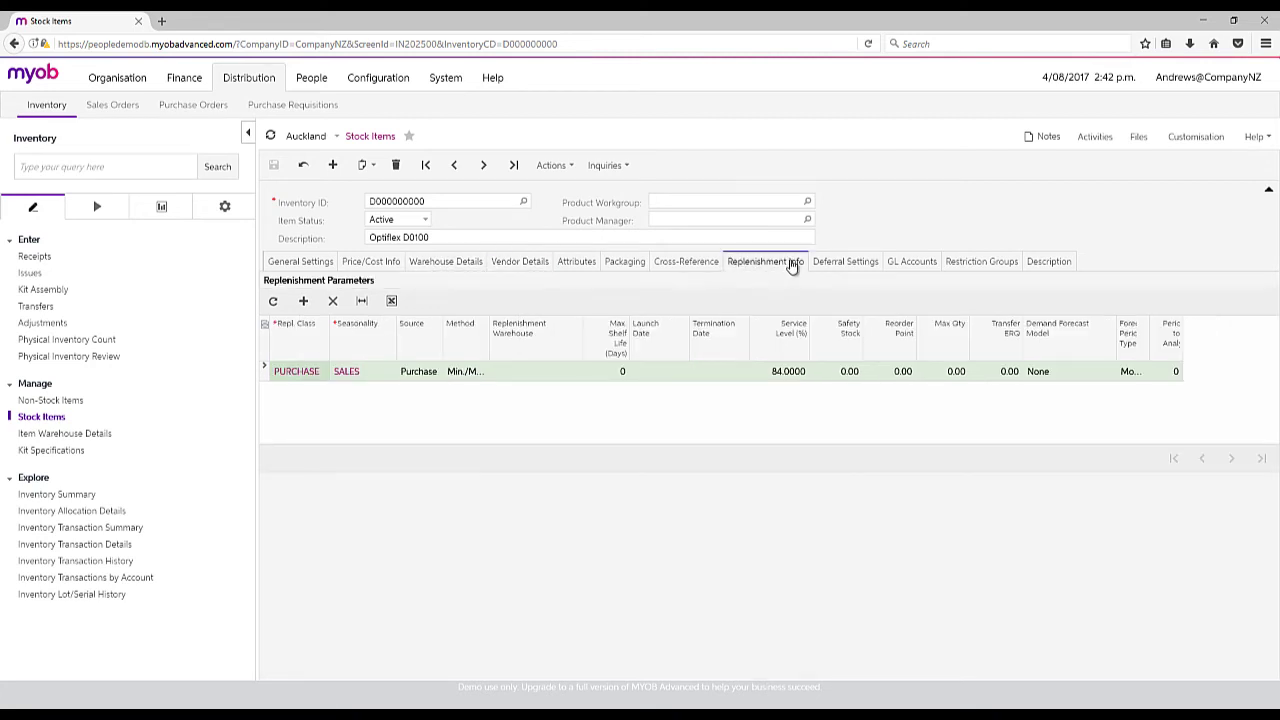
{"action": "left_click", "coordinate": [330, 371]}
{"action": "left_click", "coordinate": [334, 371]}
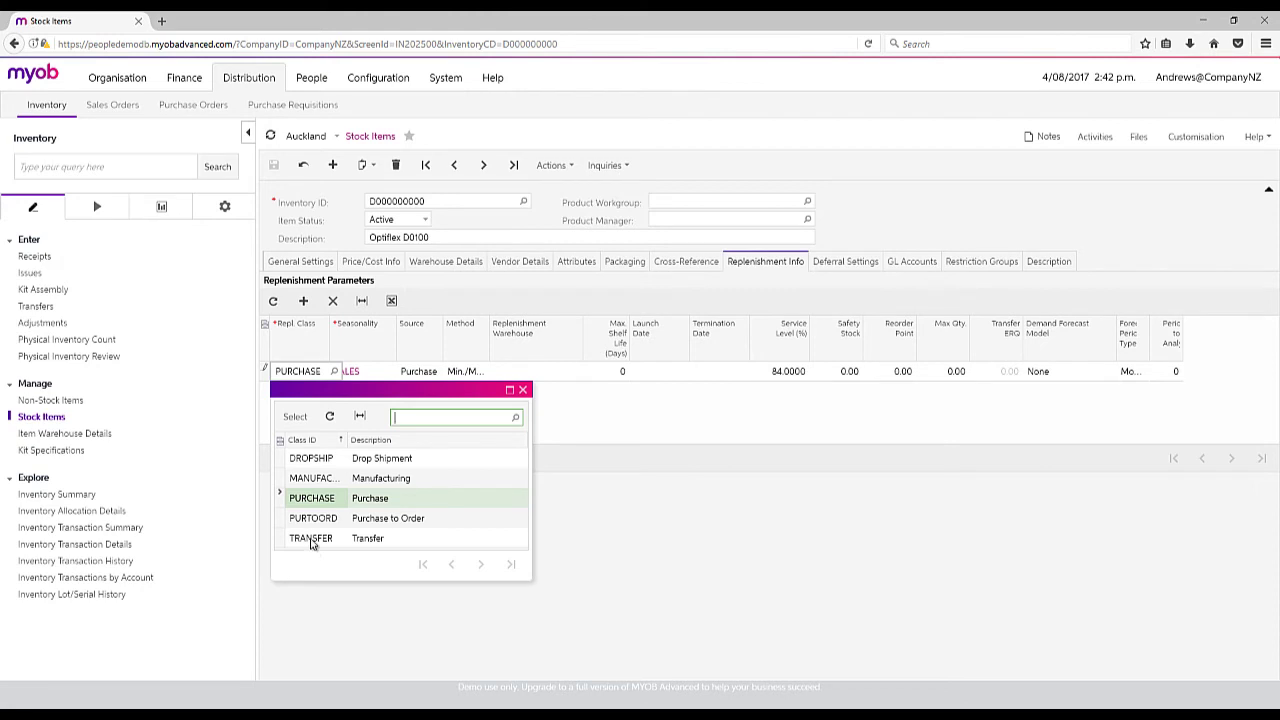
{"action": "left_click", "coordinate": [490, 297]}
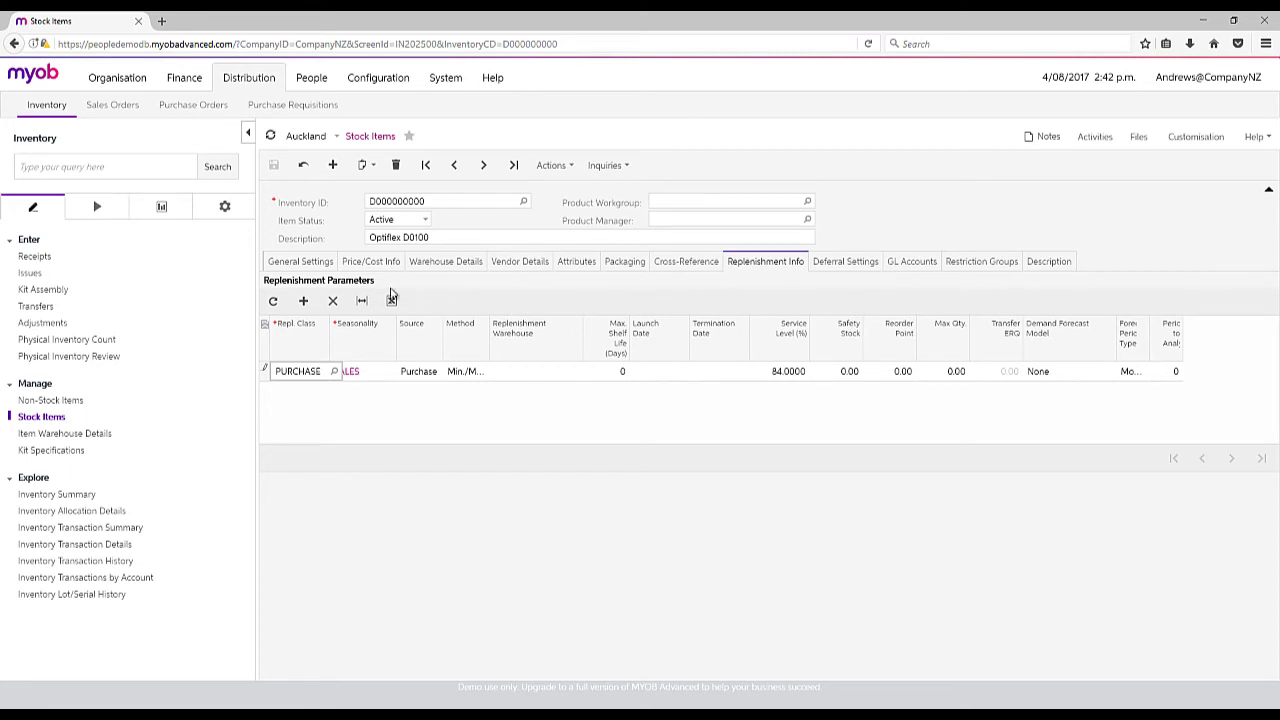
Return the stock item to its general settings and open the Prepare Physical Count process for inventory
{"action": "left_click", "coordinate": [300, 261]}
{"action": "left_click", "coordinate": [97, 206]}
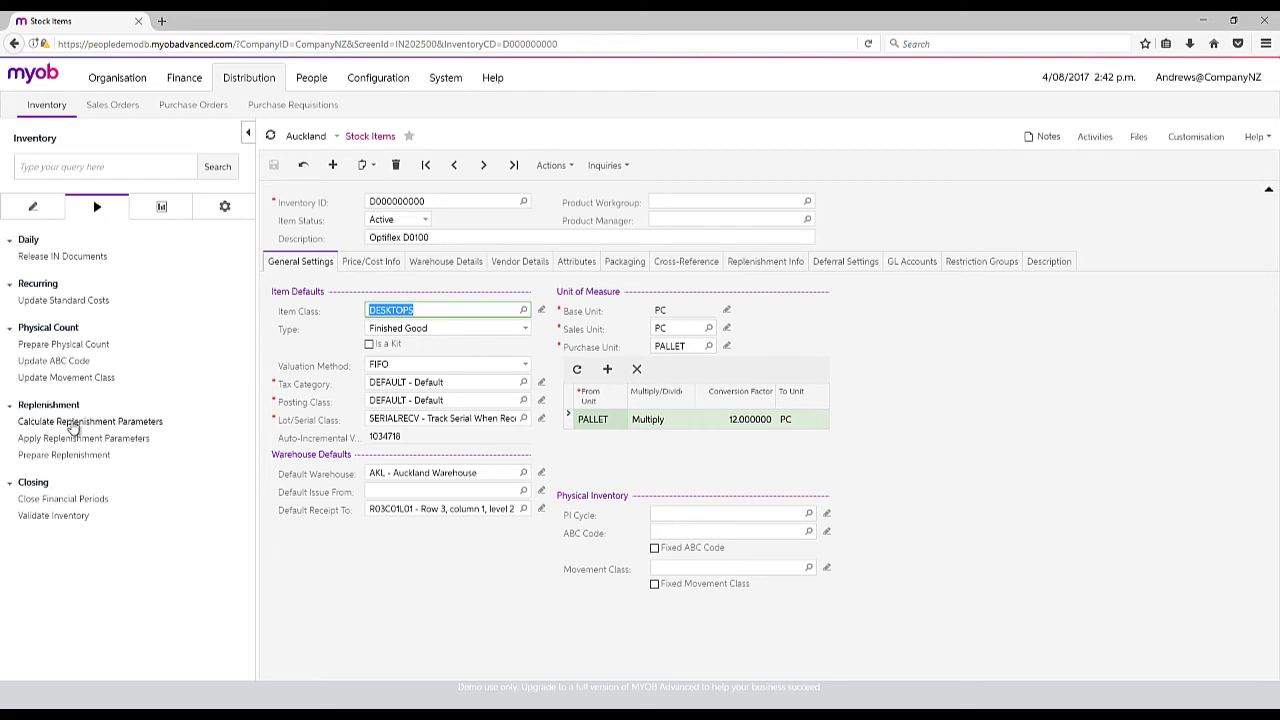
{"action": "left_click", "coordinate": [36, 207]}
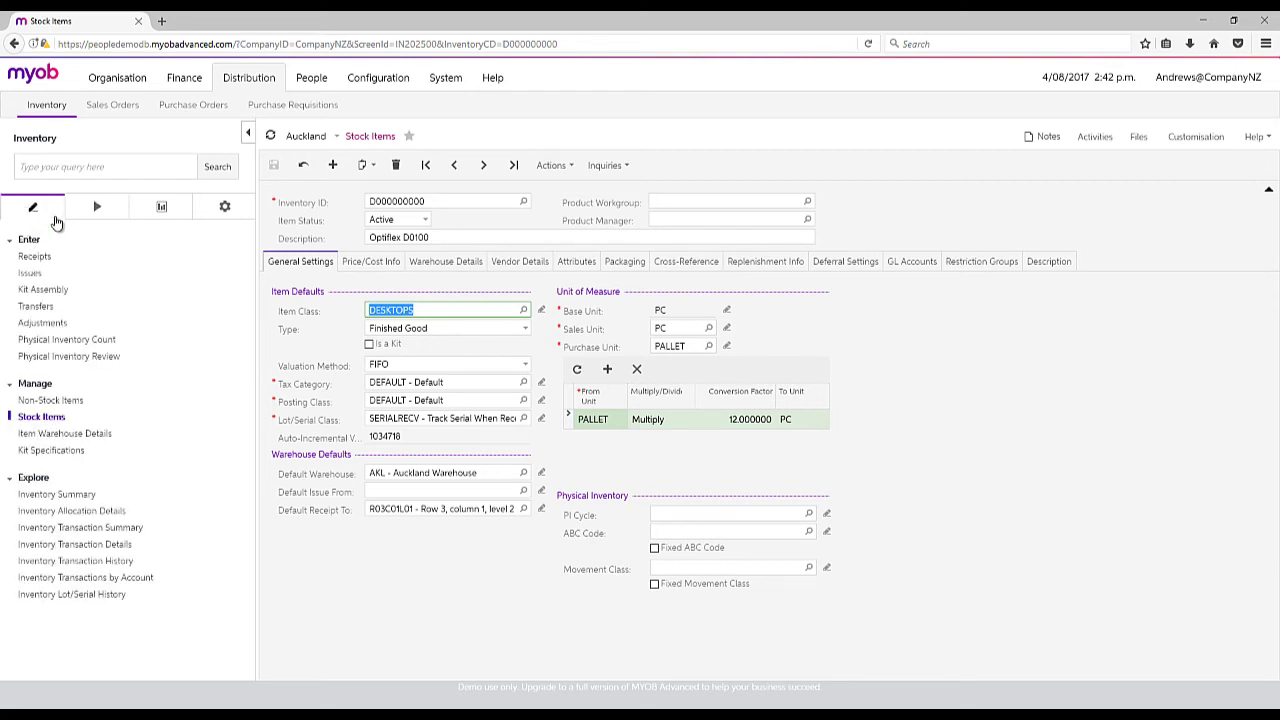
{"action": "left_click", "coordinate": [97, 206]}
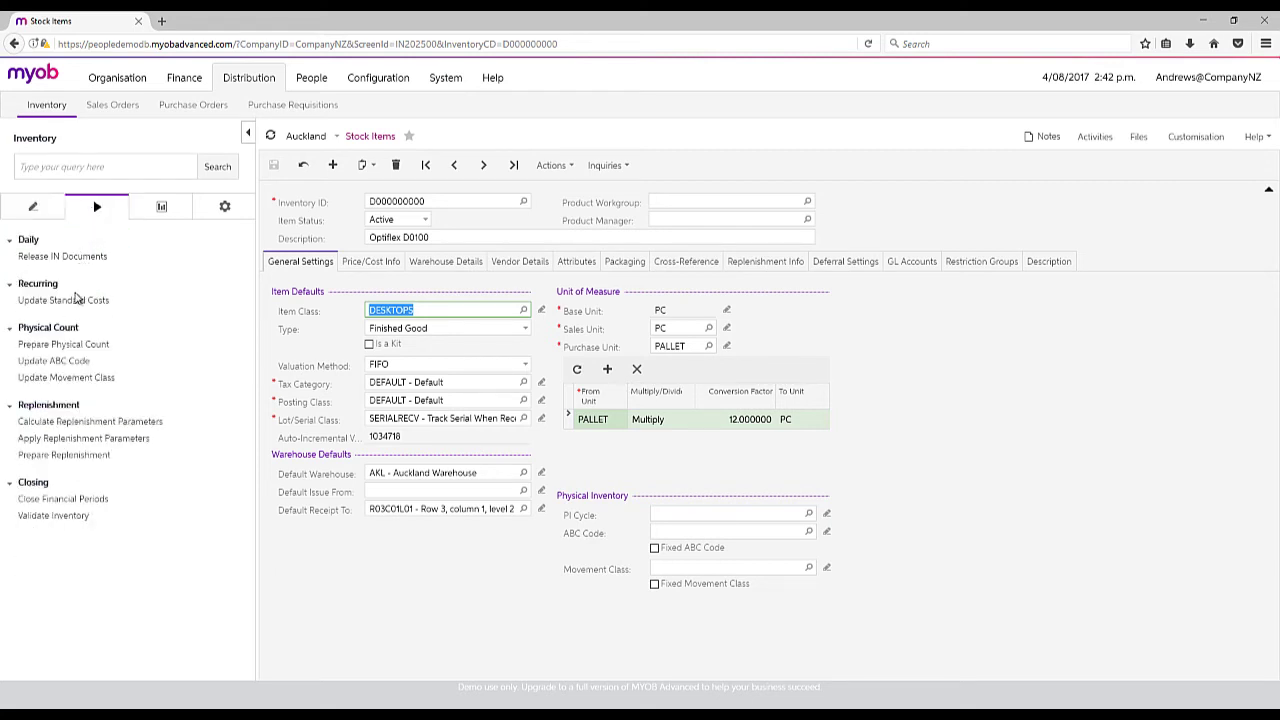
{"action": "left_click", "coordinate": [68, 344]}
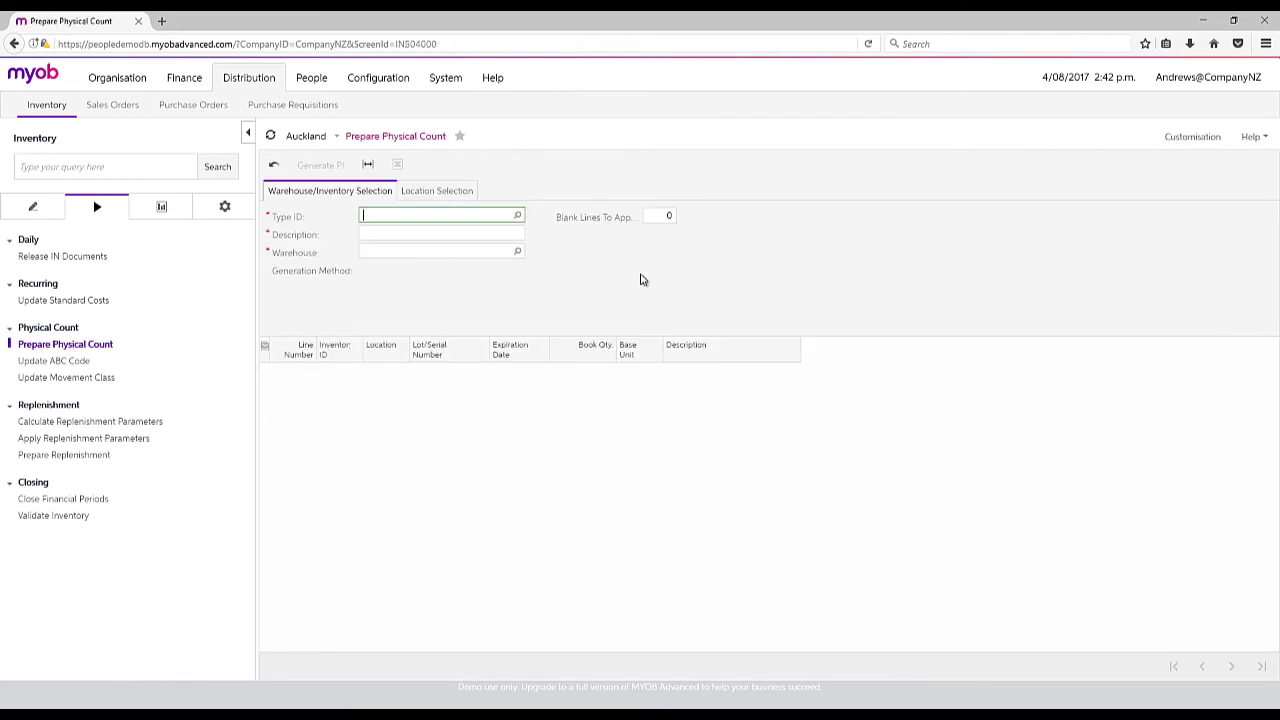
View the MONTH physical count type, then set up the count with type LAPTOP for warehouse AKL
{"action": "left_click", "coordinate": [517, 215]}
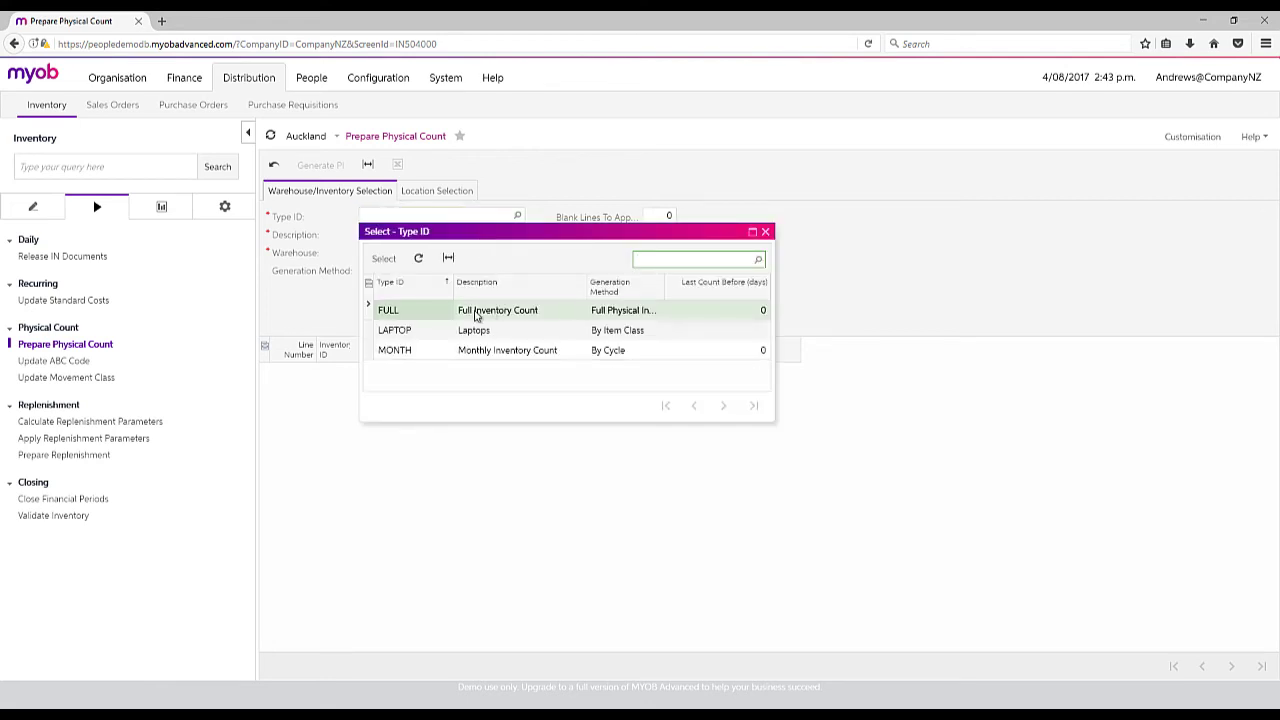
{"action": "double_click", "coordinate": [418, 349]}
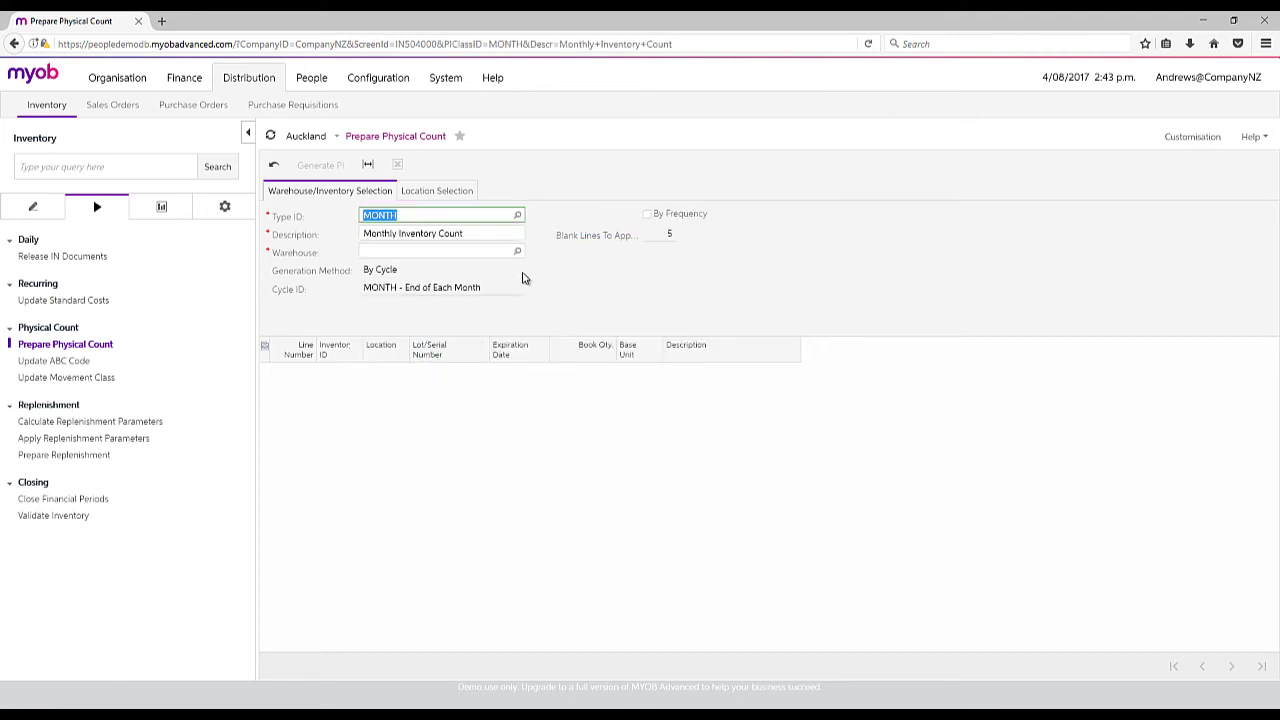
{"action": "left_click", "coordinate": [517, 215]}
{"action": "double_click", "coordinate": [421, 332]}
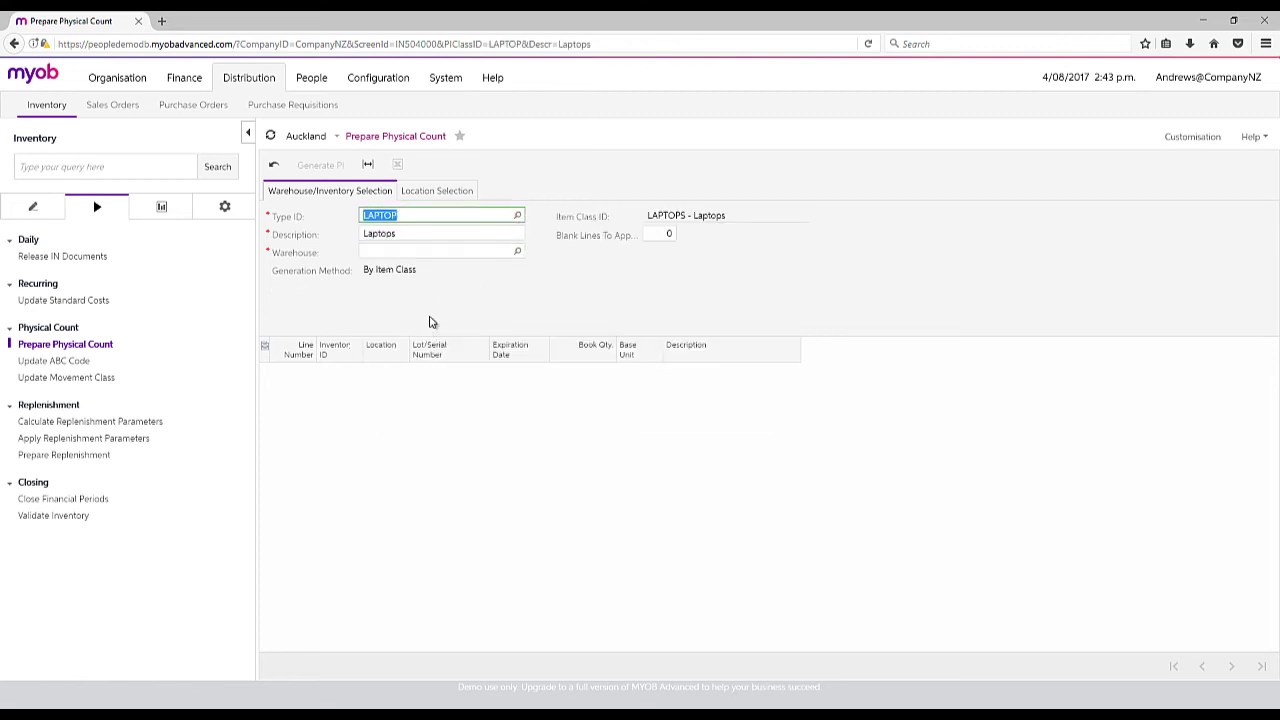
{"action": "left_click", "coordinate": [517, 250]}
{"action": "double_click", "coordinate": [392, 332]}
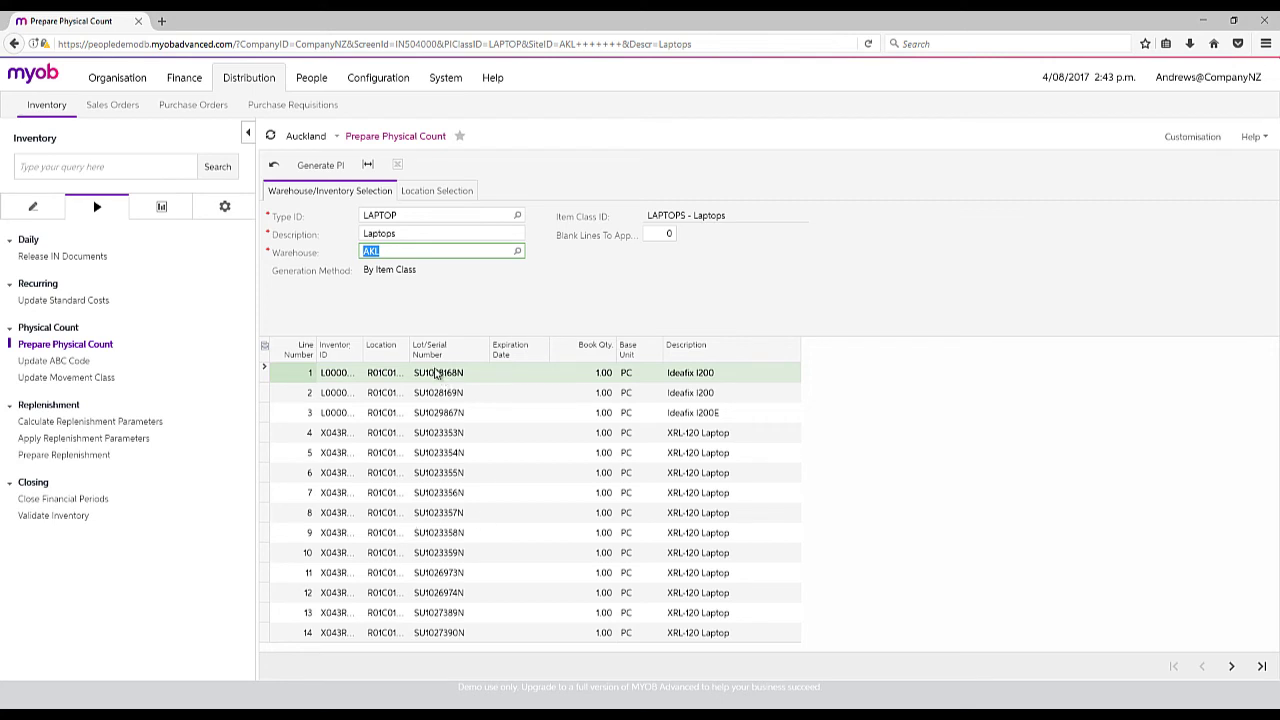
Open the SERIALRECV lot/serial class in the inventory setup and look through its issue method choices
{"action": "left_click", "coordinate": [224, 207]}
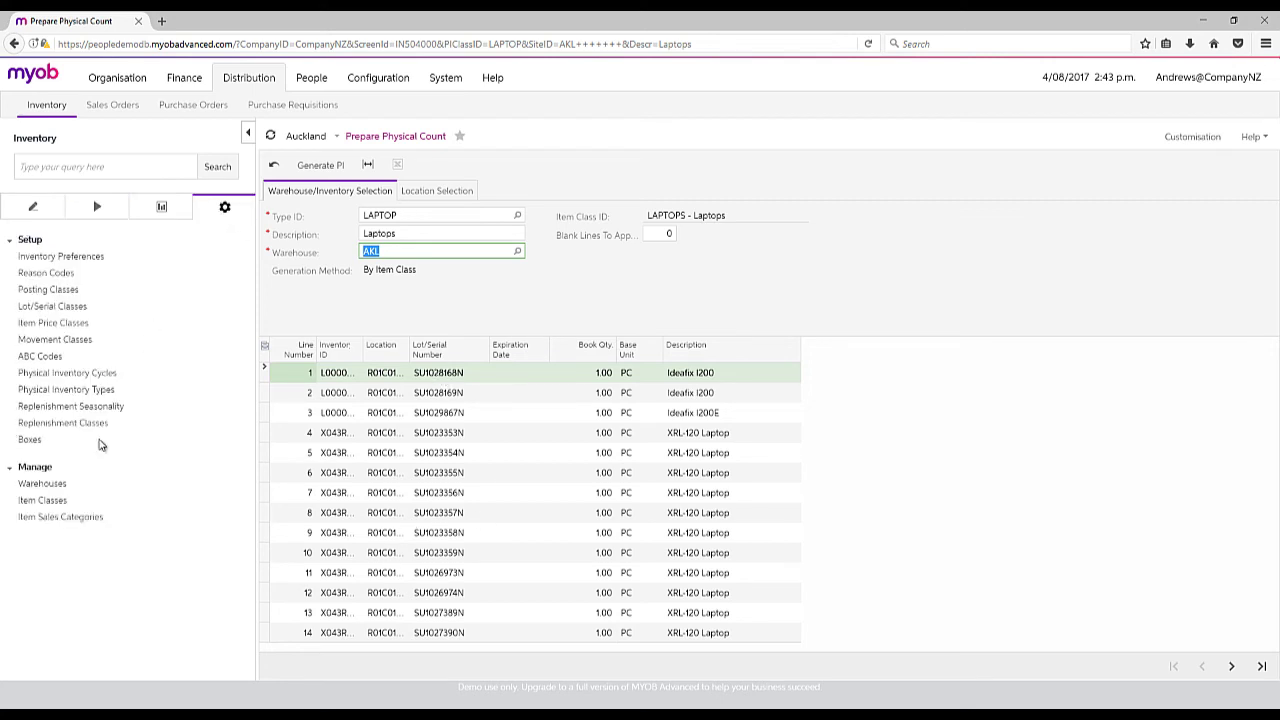
{"action": "left_click", "coordinate": [52, 307]}
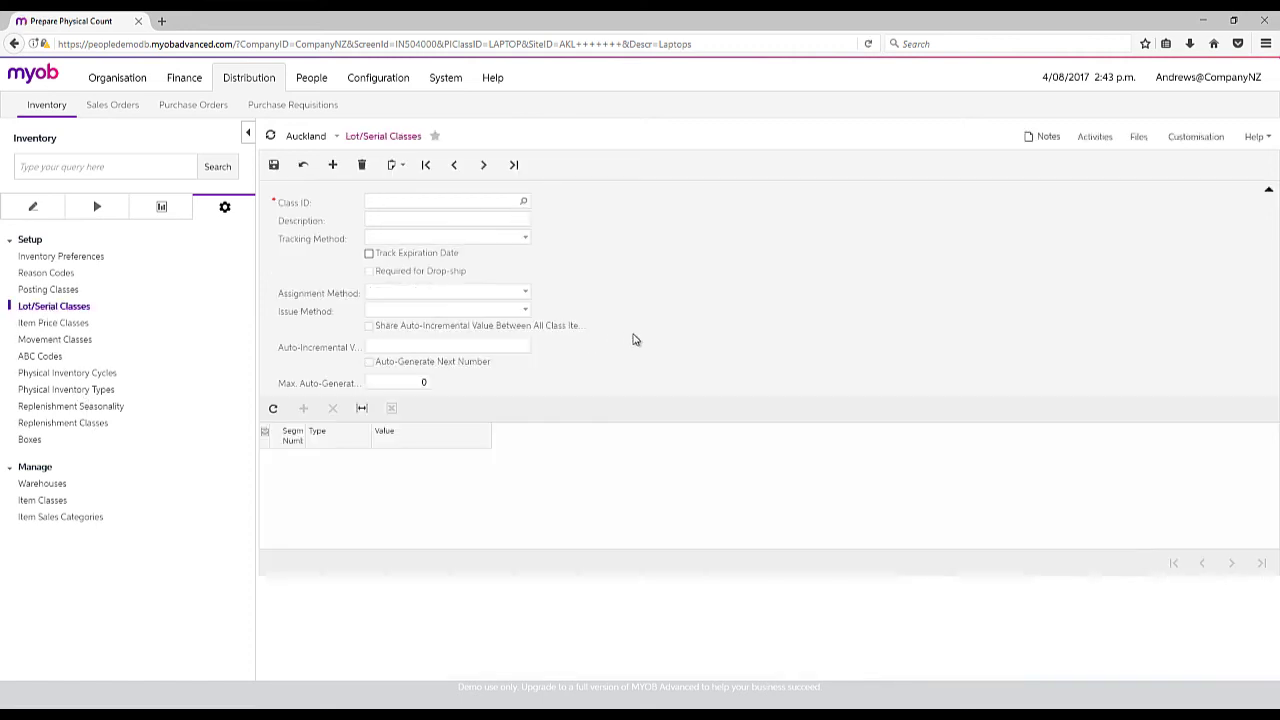
{"action": "left_click", "coordinate": [523, 203]}
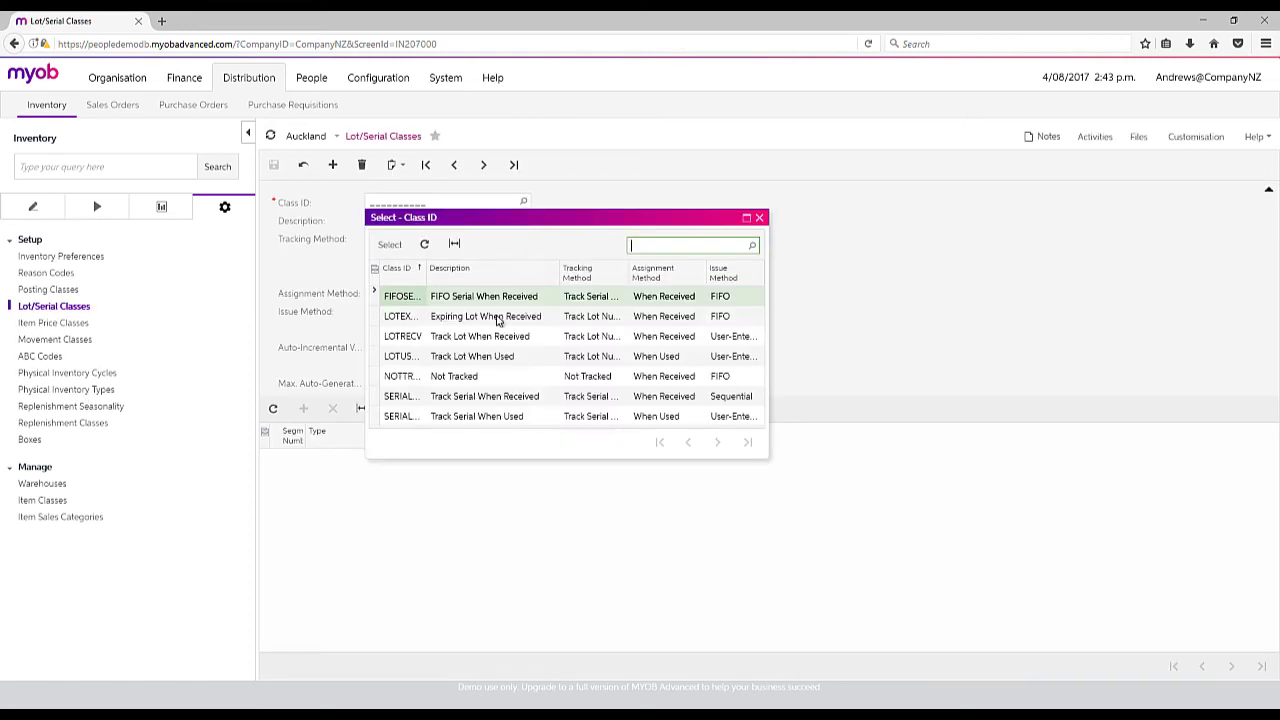
{"action": "left_click_drag", "start_coordinate": [425, 276], "coordinate": [451, 276]}
{"action": "double_click", "coordinate": [505, 398]}
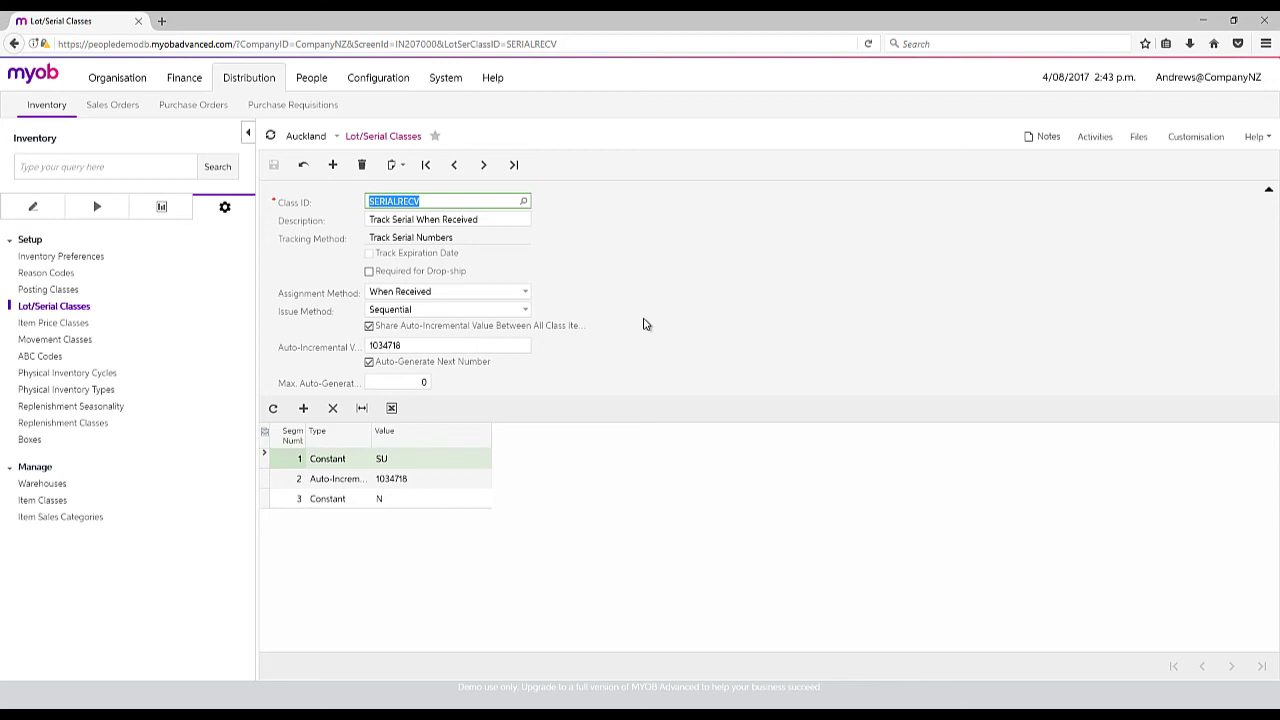
{"action": "left_click", "coordinate": [500, 311]}
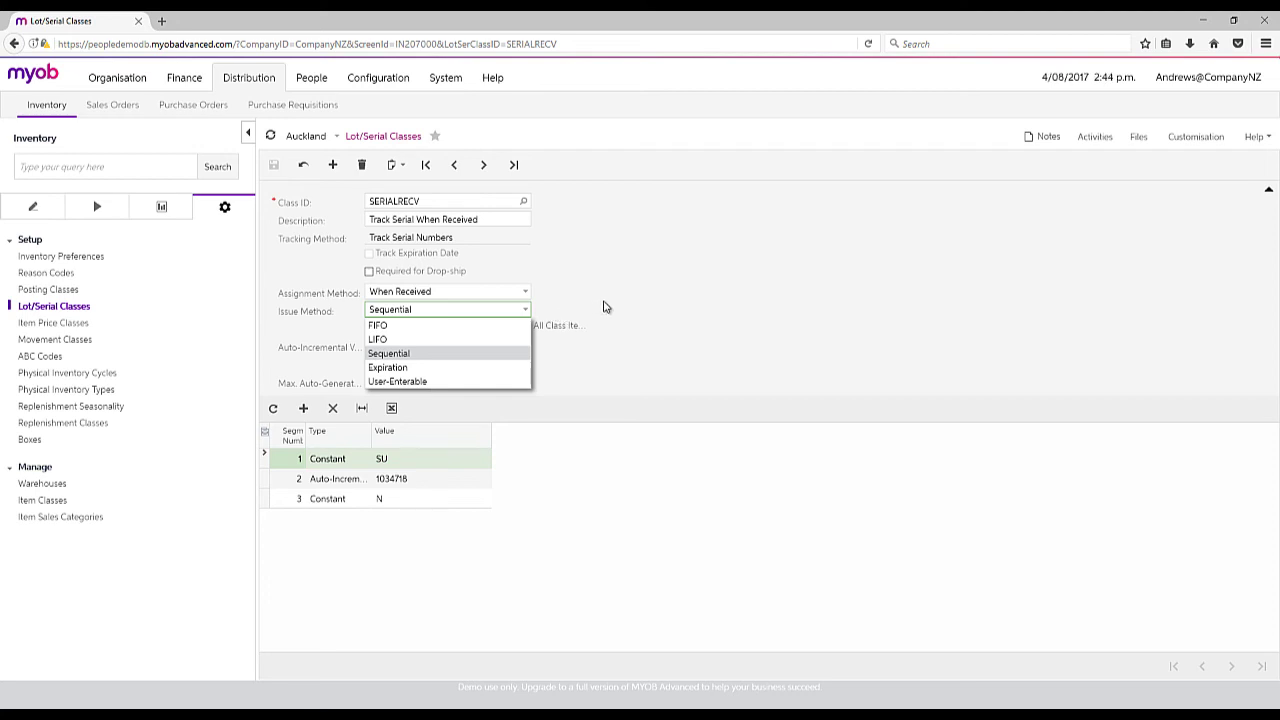
{"action": "left_click", "coordinate": [644, 298]}
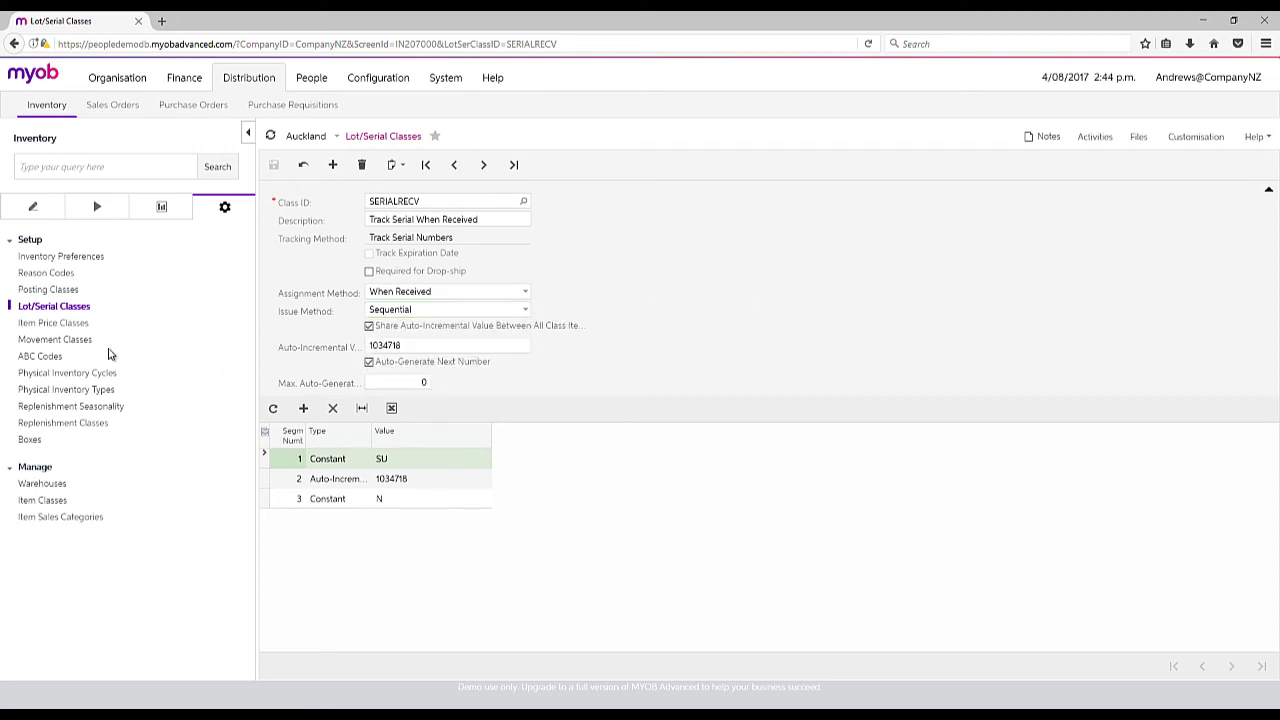
{"action": "left_click", "coordinate": [32, 206]}
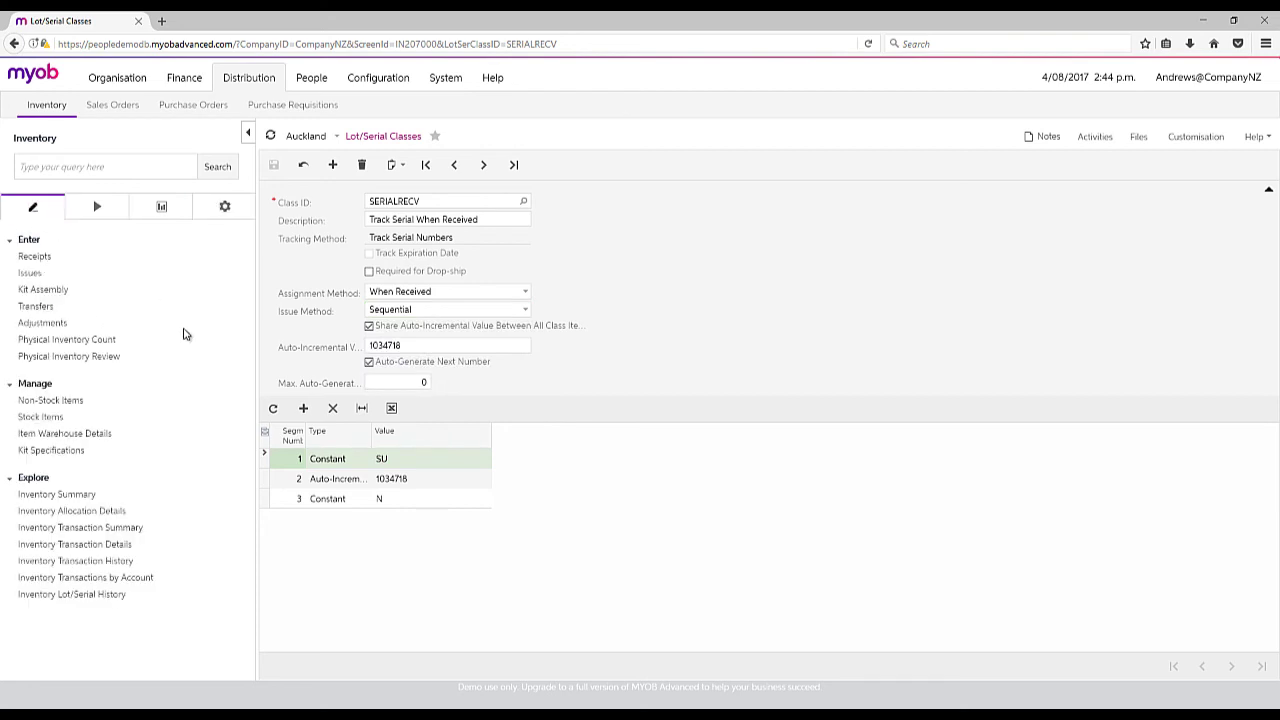
{"action": "left_click", "coordinate": [163, 208]}
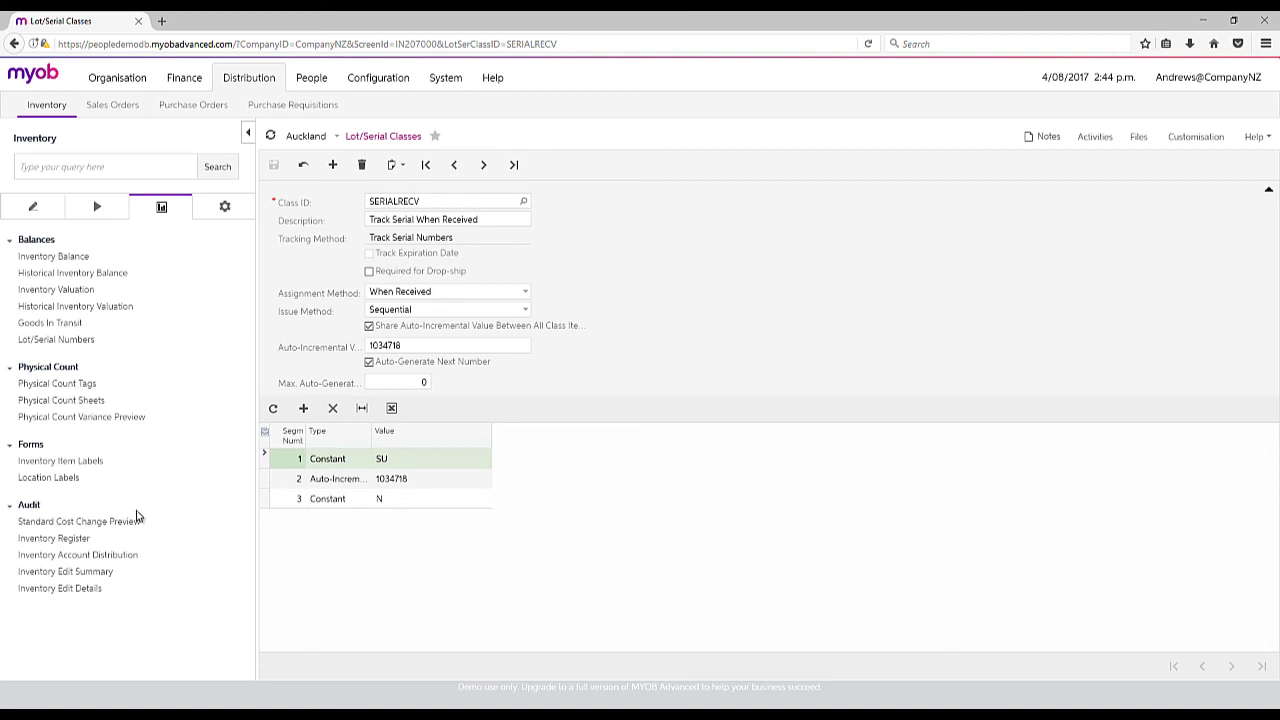
View the Inventory Summary for item D000000000 and widen the Inventory ID column to show the full codes
{"action": "left_click", "coordinate": [38, 208]}
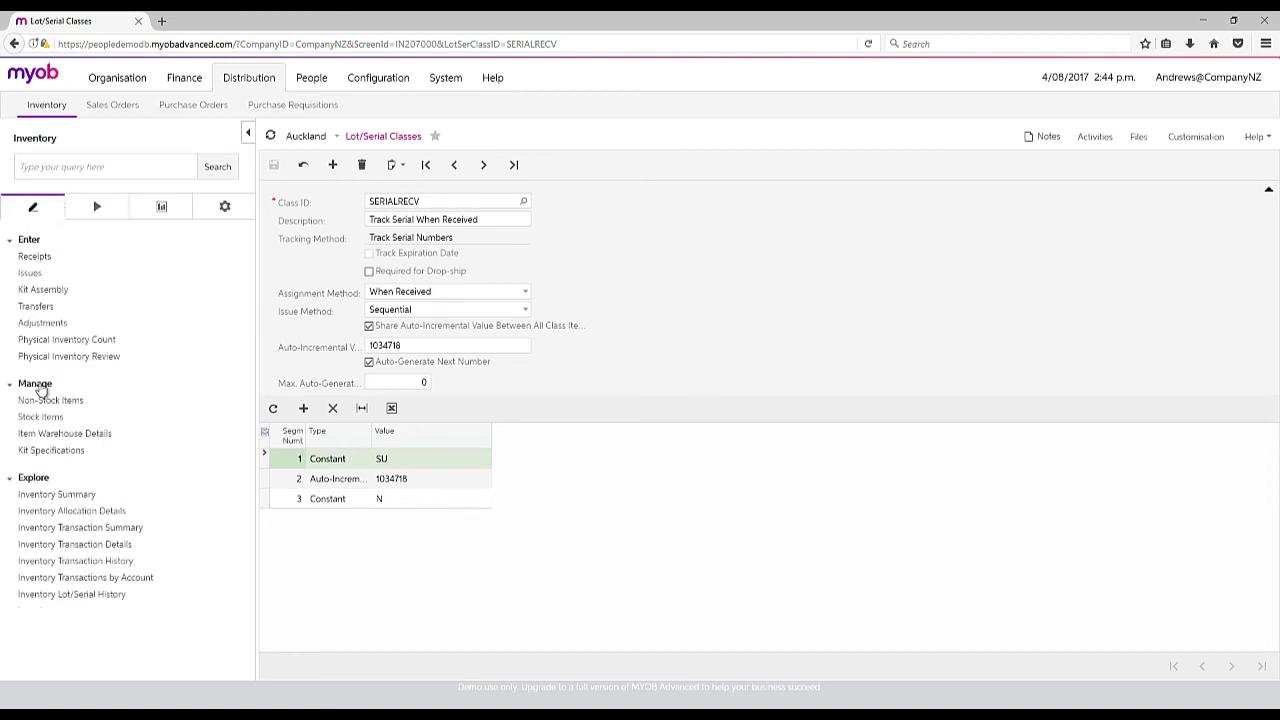
{"action": "left_click", "coordinate": [49, 494]}
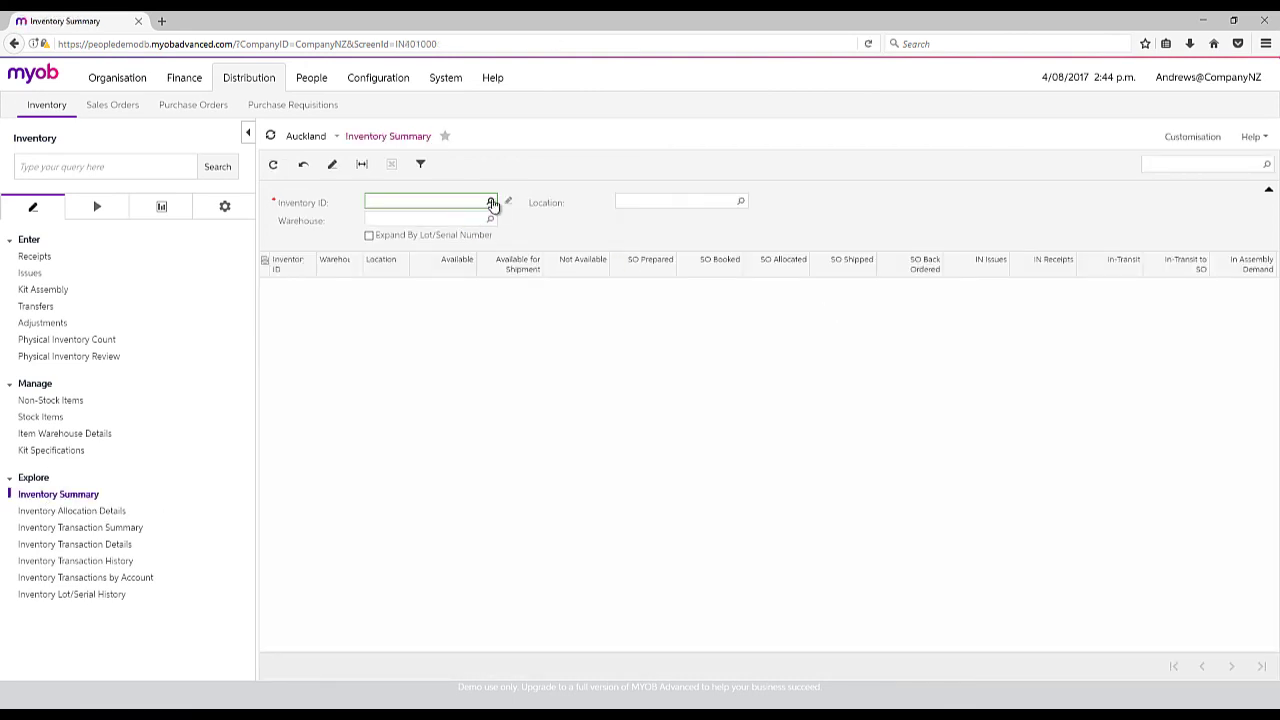
{"action": "left_click", "coordinate": [491, 202]}
{"action": "double_click", "coordinate": [423, 497]}
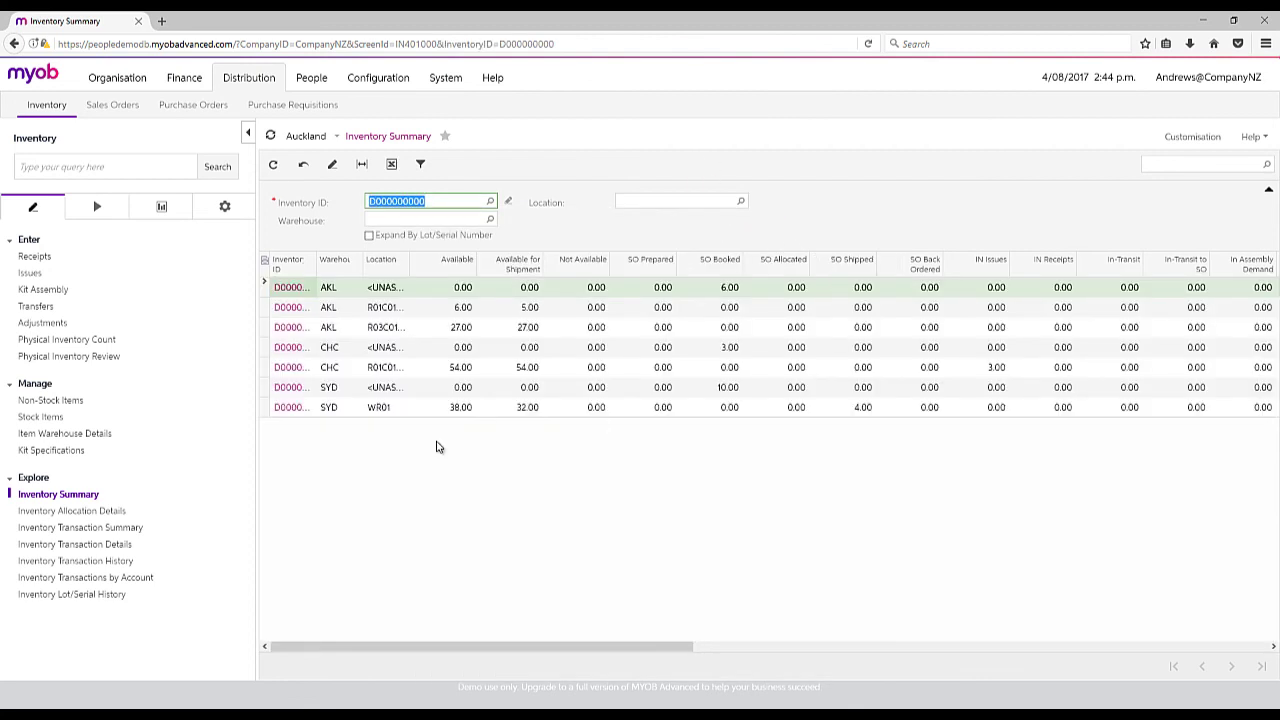
{"action": "left_click_drag", "start_coordinate": [317, 262], "coordinate": [370, 262]}
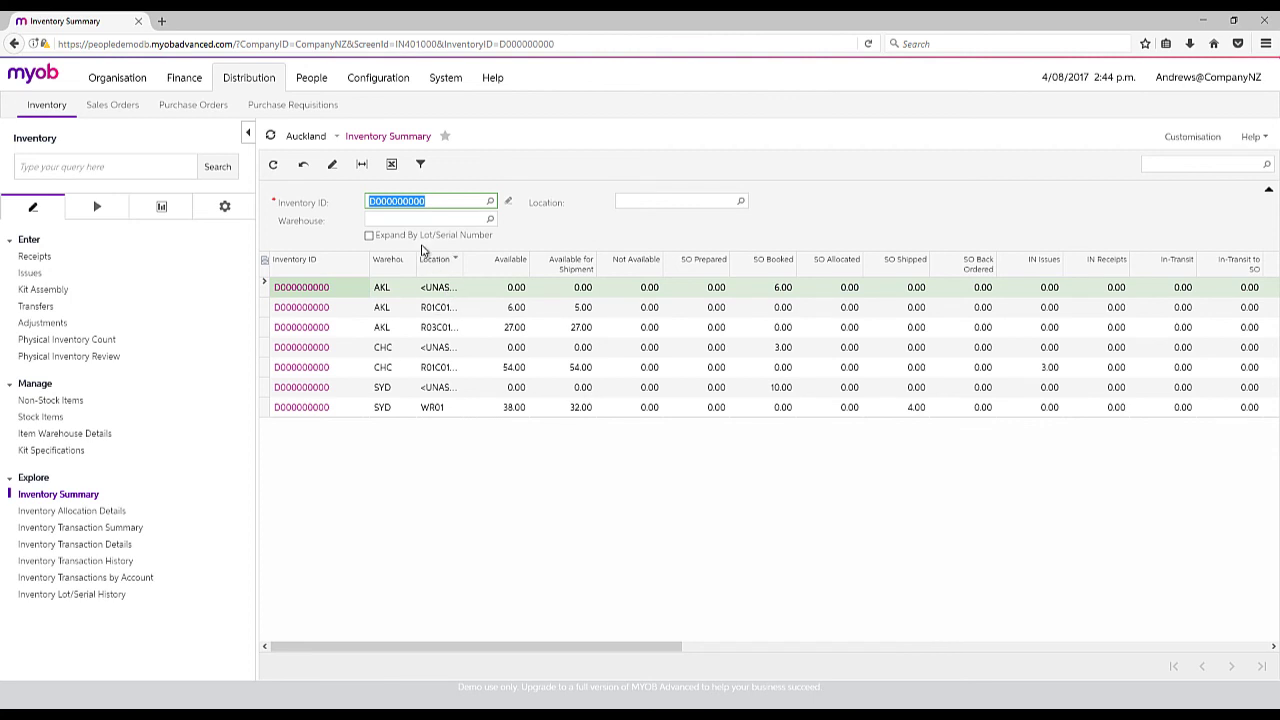
Expand the summary by lot/serial number, widen the Location column to read the full locations, and collapse the summary again
{"action": "left_click", "coordinate": [368, 235]}
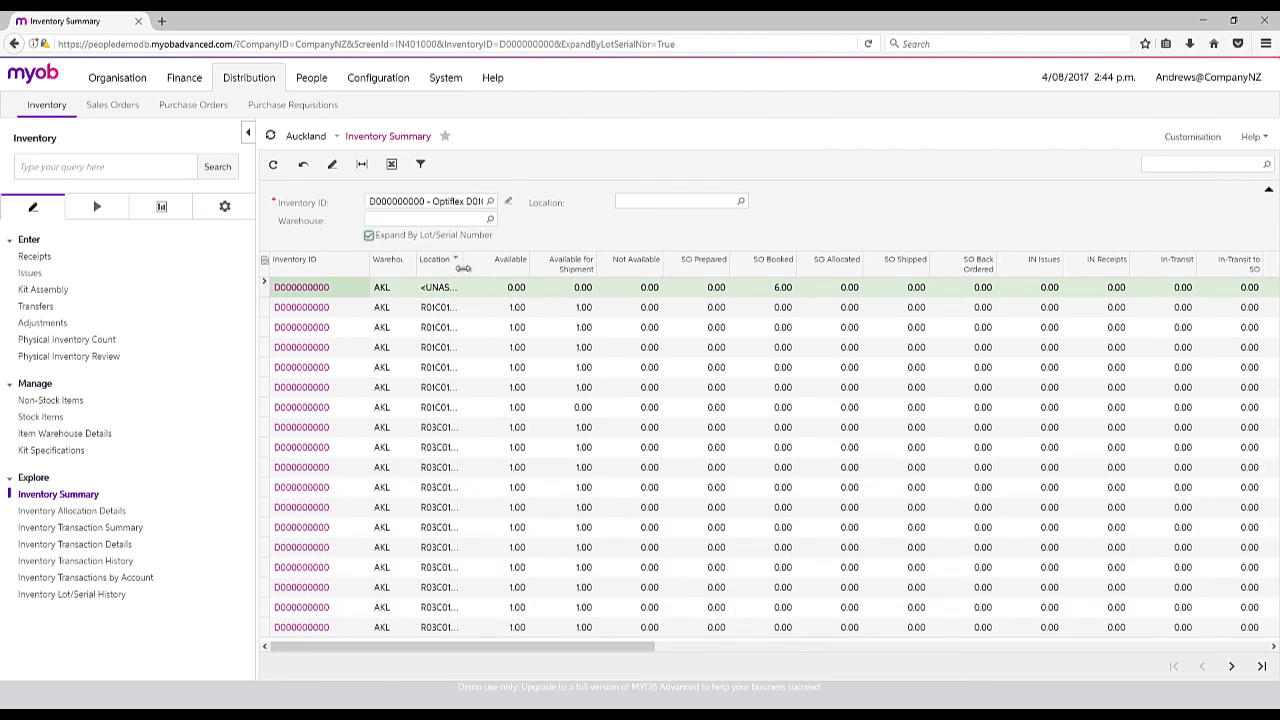
{"action": "left_click_drag", "start_coordinate": [463, 262], "coordinate": [505, 361]}
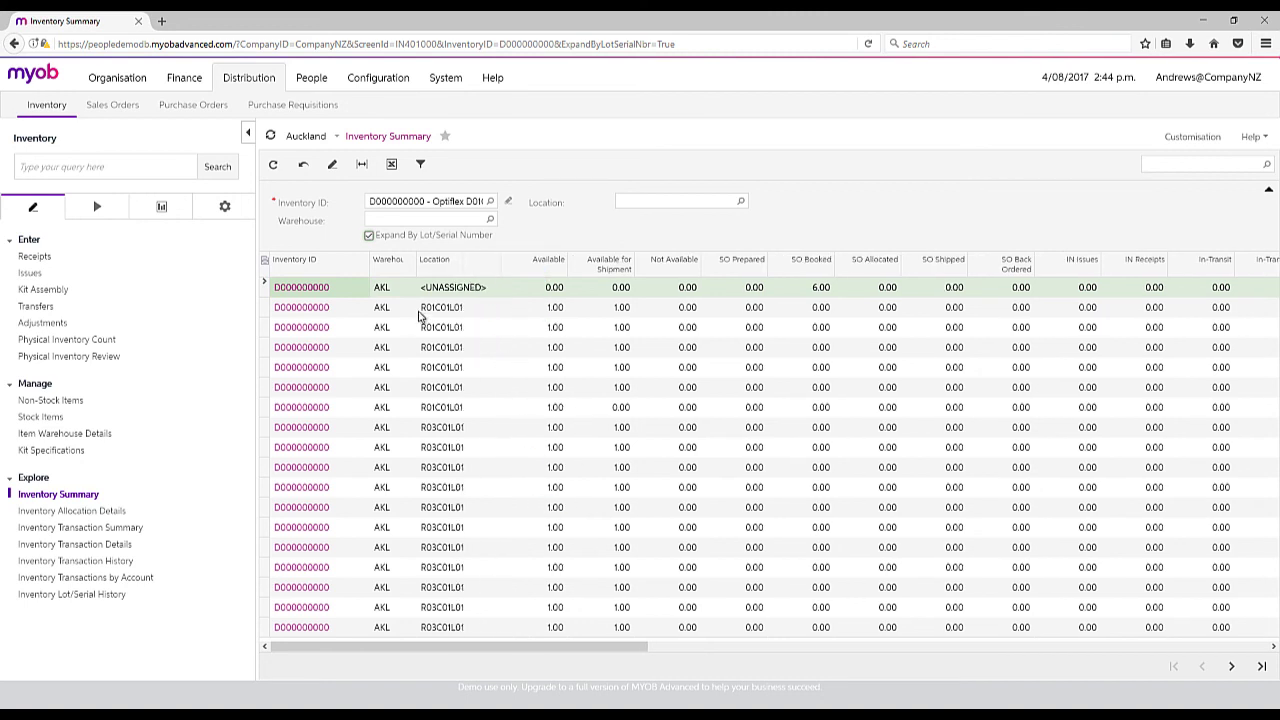
{"action": "left_click", "coordinate": [368, 235]}
Run the Inventory Valuation report in Summary format for warehouse AKL
{"action": "left_click", "coordinate": [162, 207]}
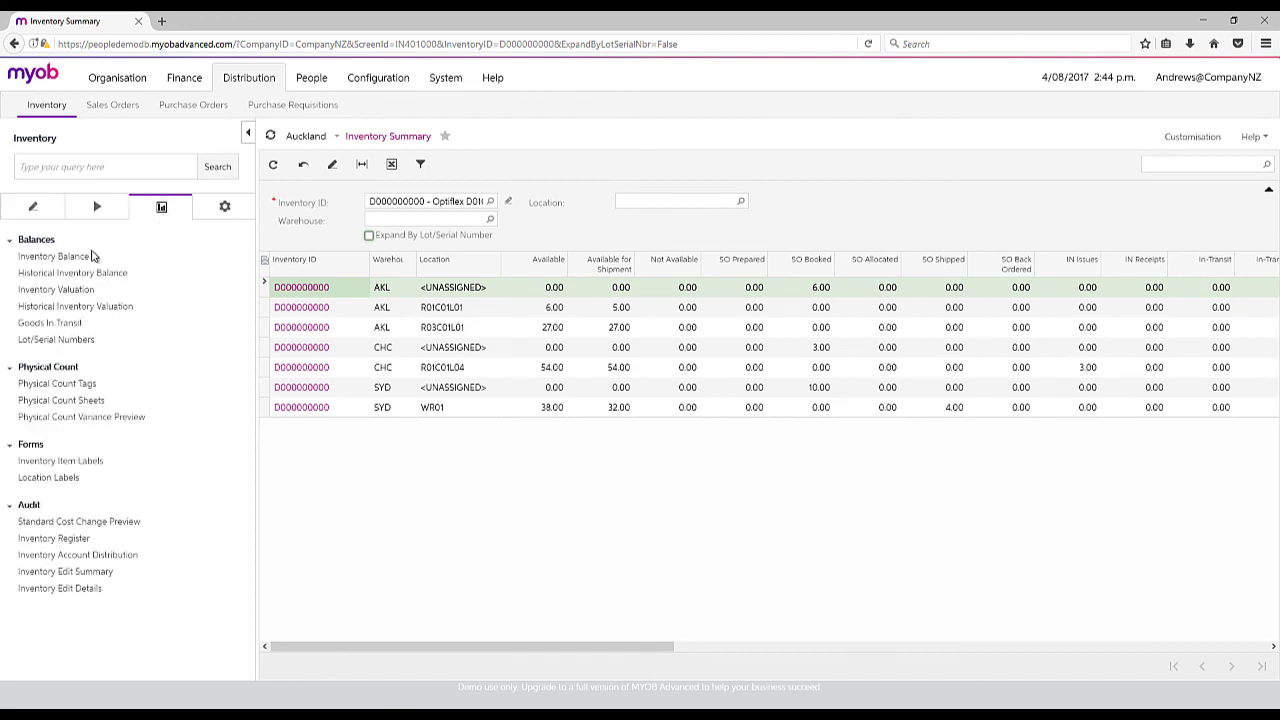
{"action": "left_click", "coordinate": [72, 290]}
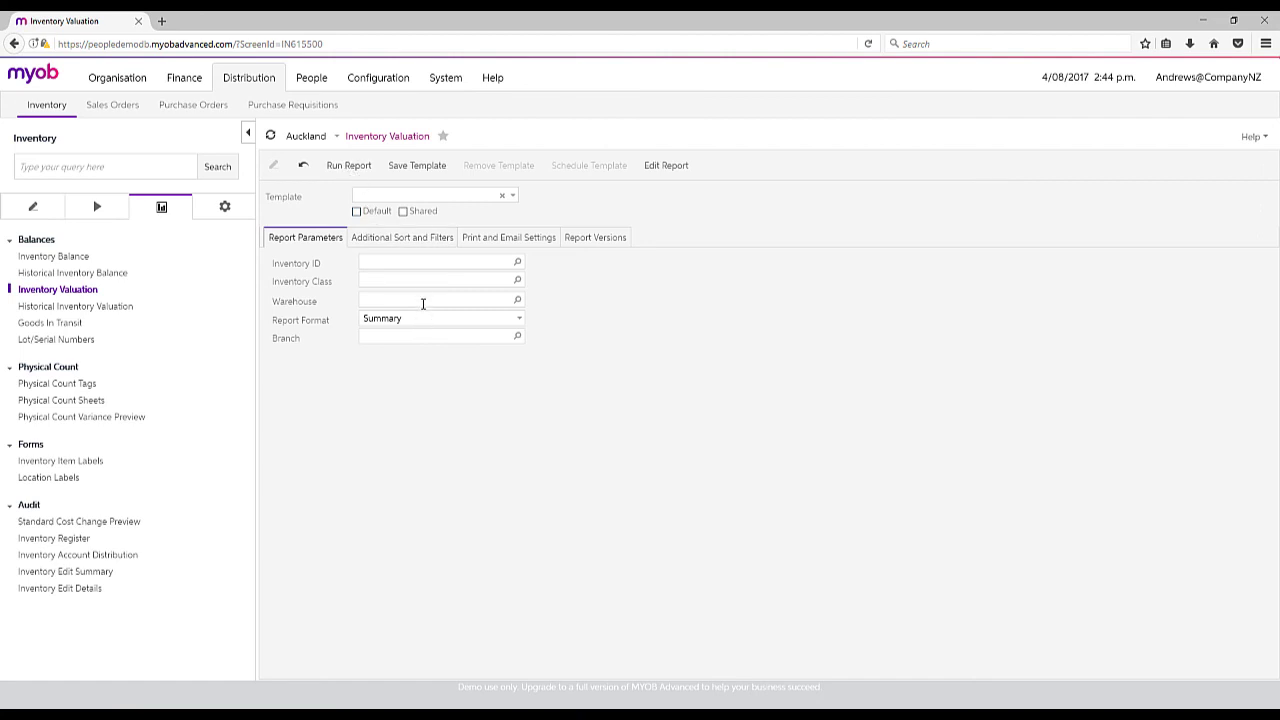
{"action": "left_click", "coordinate": [517, 300]}
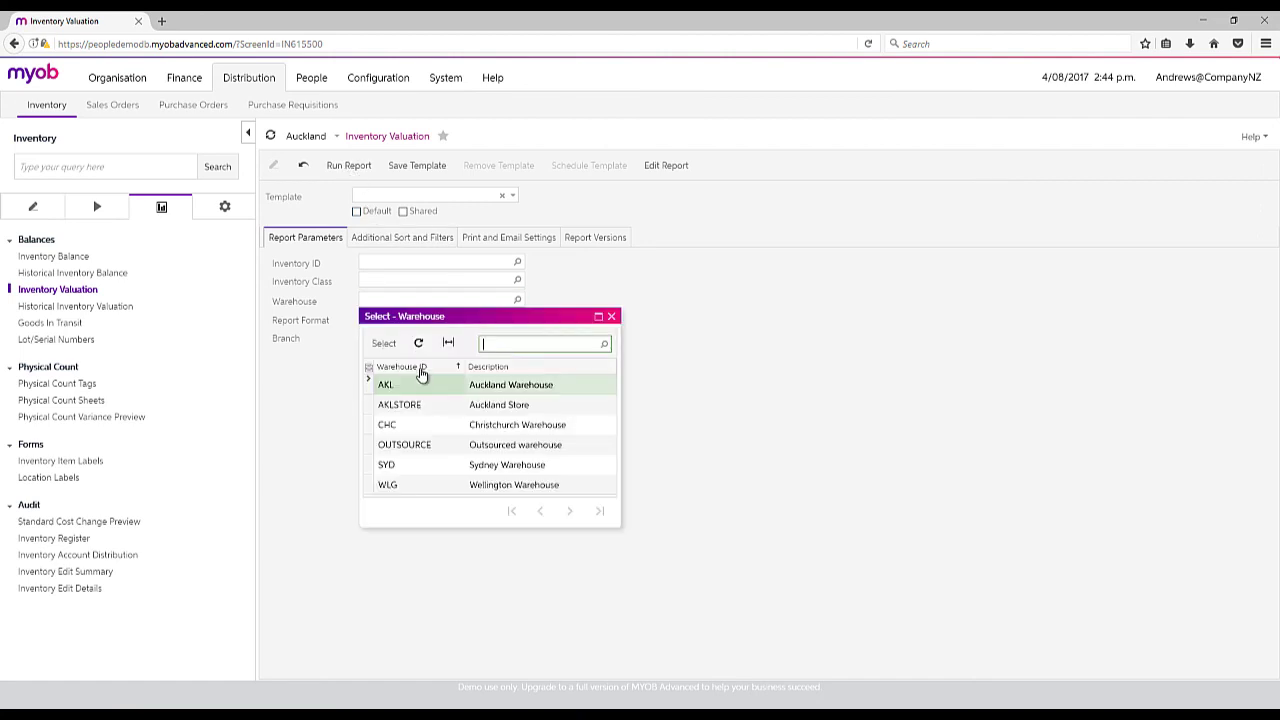
{"action": "double_click", "coordinate": [417, 384]}
{"action": "left_click", "coordinate": [350, 166]}
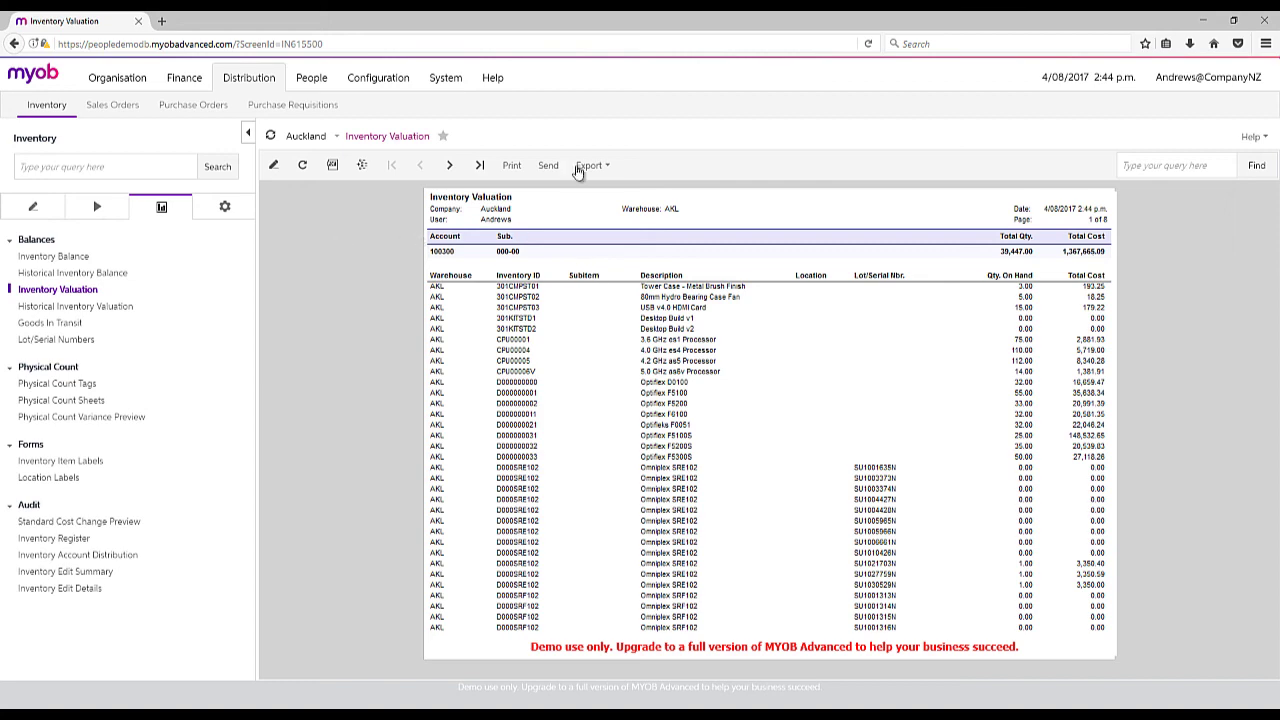
{"action": "left_click", "coordinate": [24, 105]}
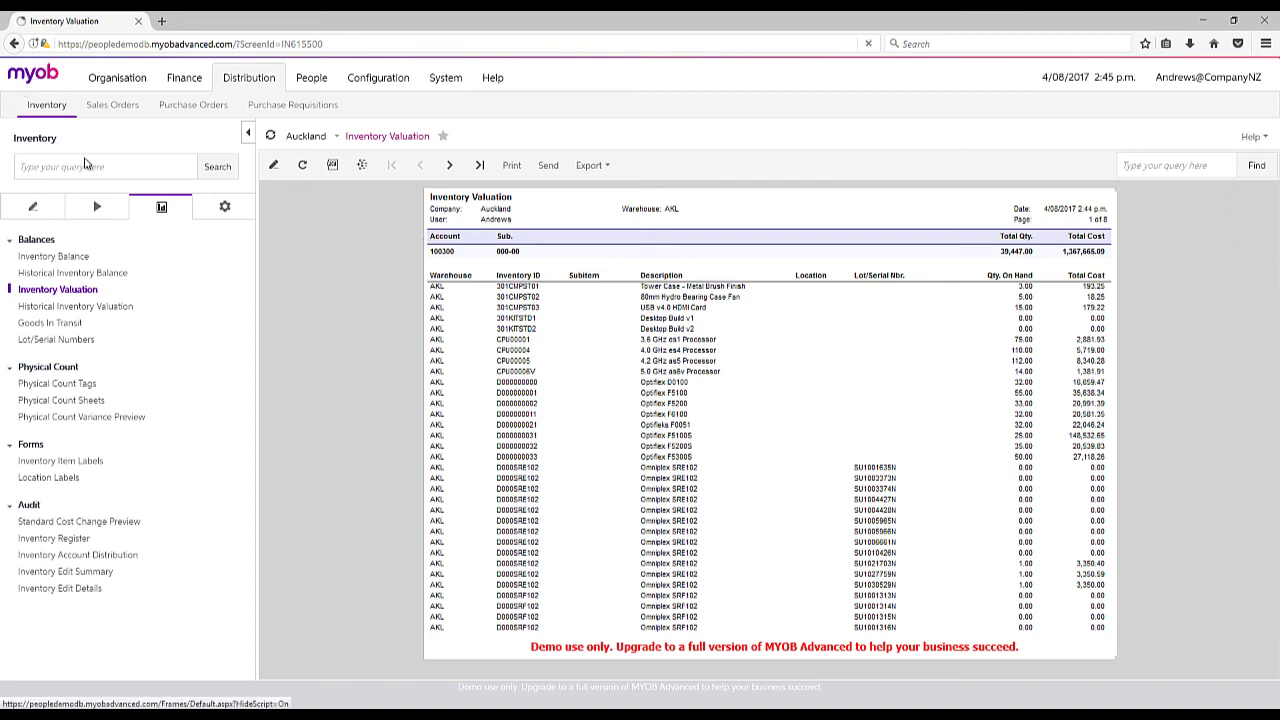